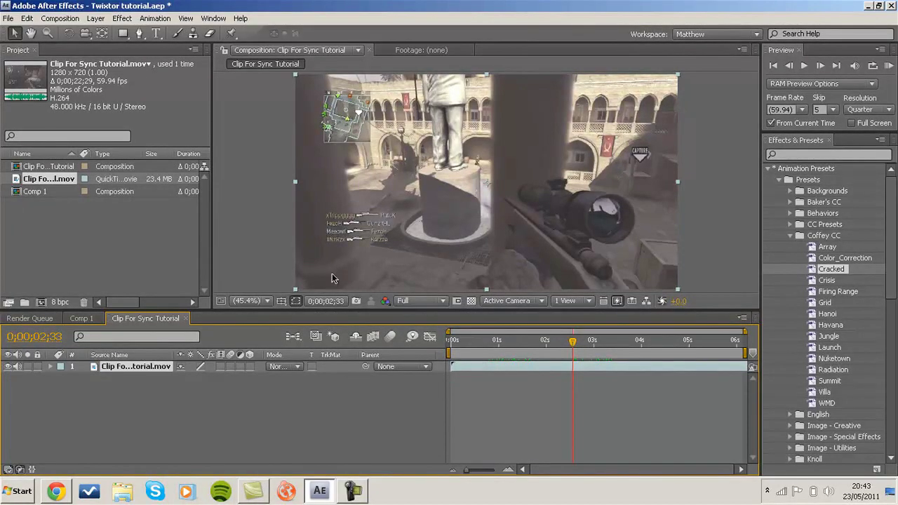
Step: Step the clip forward and back one frame to 0;00;02;33, then enable composition frame blending
{"action": "left_click", "coordinate": [251, 292]}
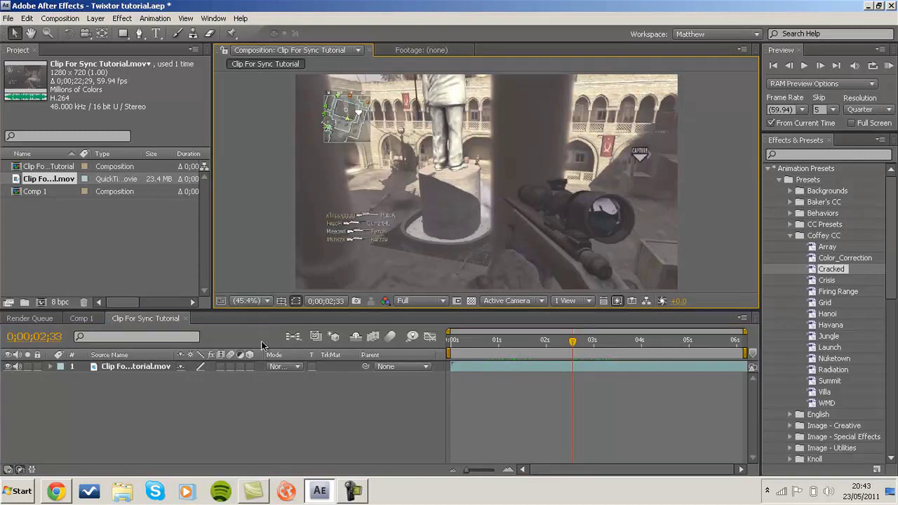
{"action": "left_click", "coordinate": [272, 398]}
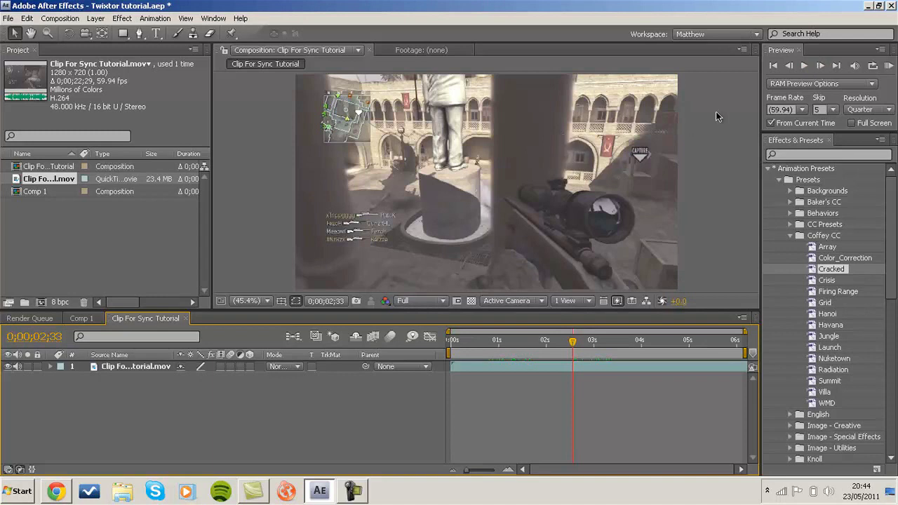
{"action": "left_click", "coordinate": [822, 66]}
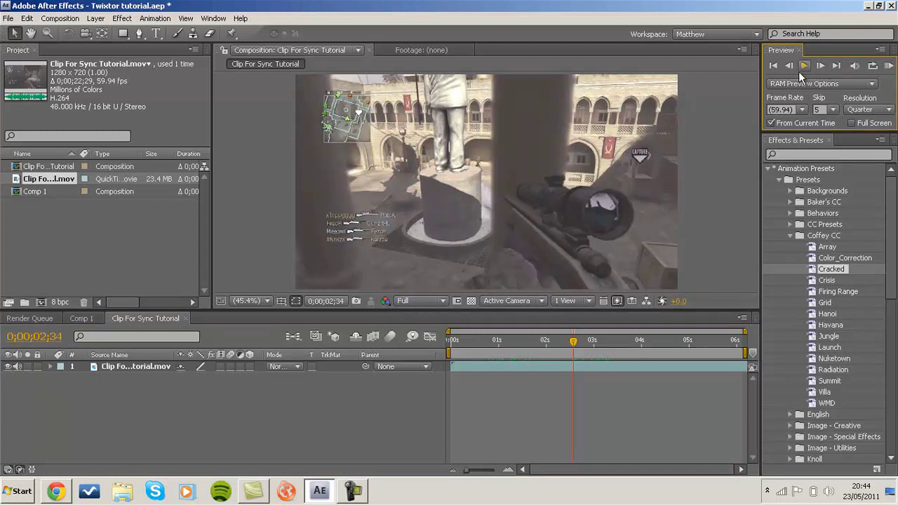
{"action": "left_click", "coordinate": [789, 66]}
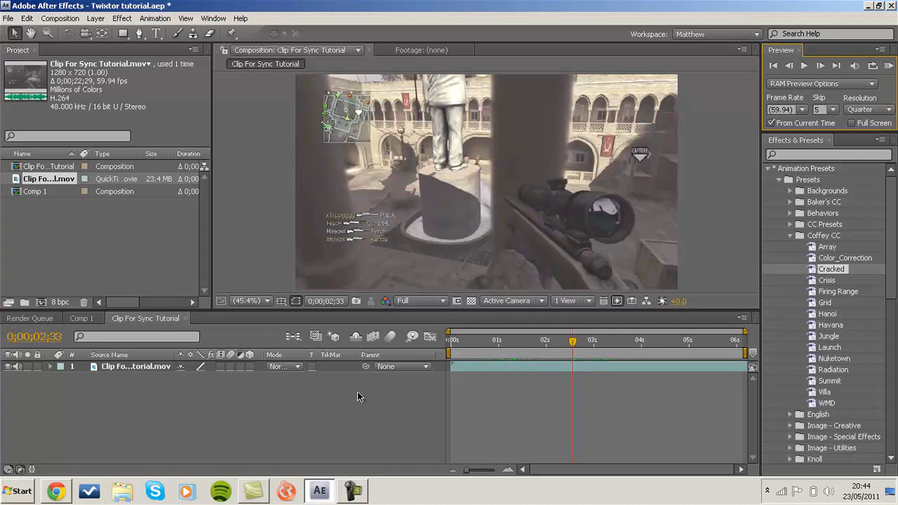
{"action": "left_click", "coordinate": [373, 336]}
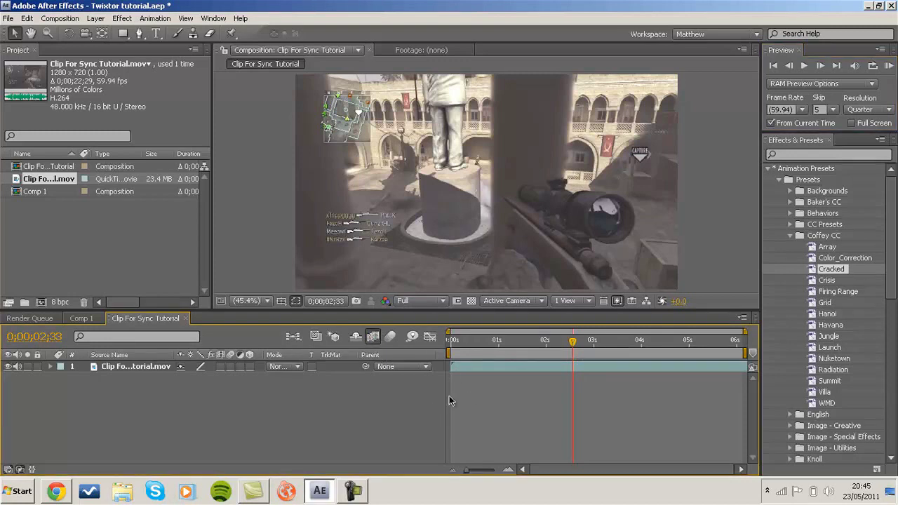
Step: Set the selected gameplay clip layer's Frame Blending option to Pixel Motion
{"action": "left_click", "coordinate": [524, 367]}
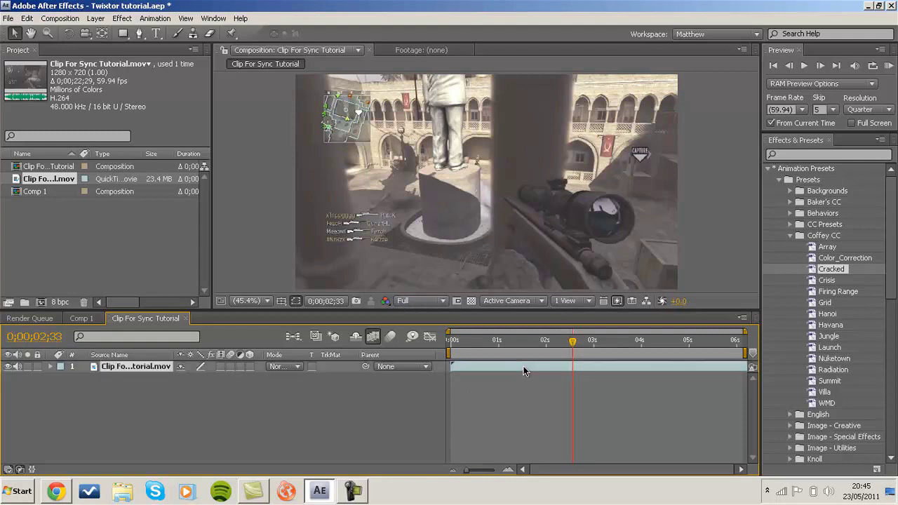
{"action": "right_click", "coordinate": [575, 370]}
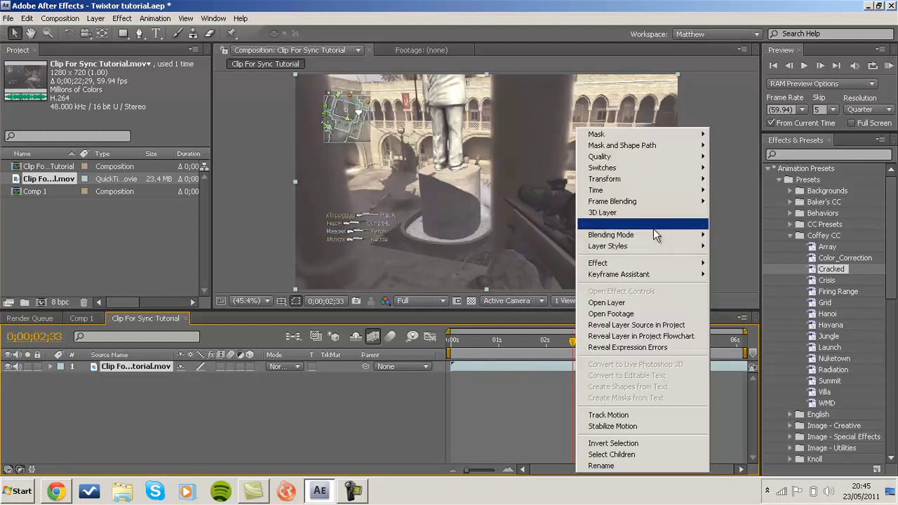
{"action": "mouse_move", "coordinate": [672, 205]}
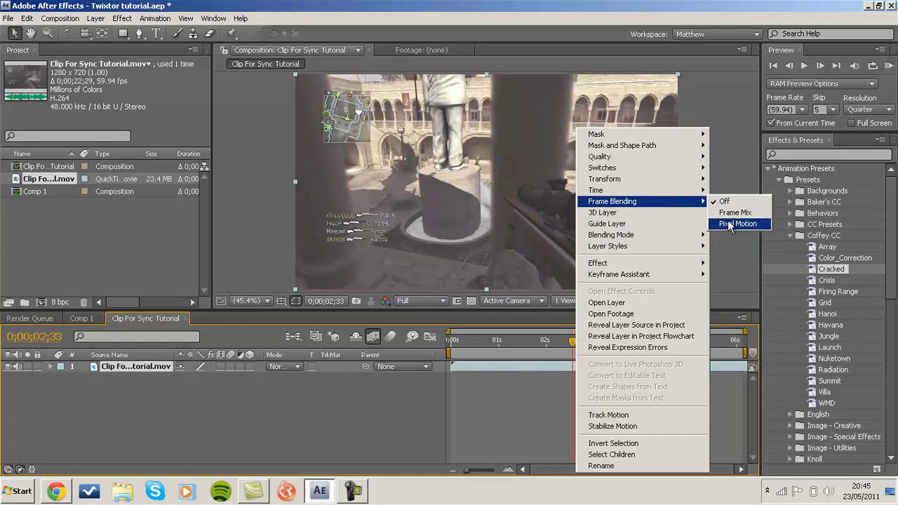
{"action": "left_click", "coordinate": [729, 222]}
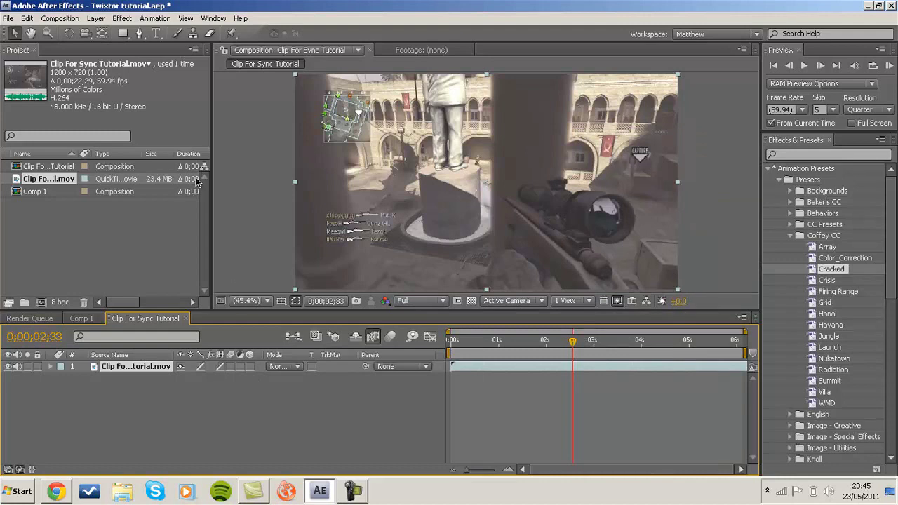
Step: Apply Twixtor Pro 4.5 to the gameplay clip from the Effect menu
{"action": "left_click", "coordinate": [123, 19]}
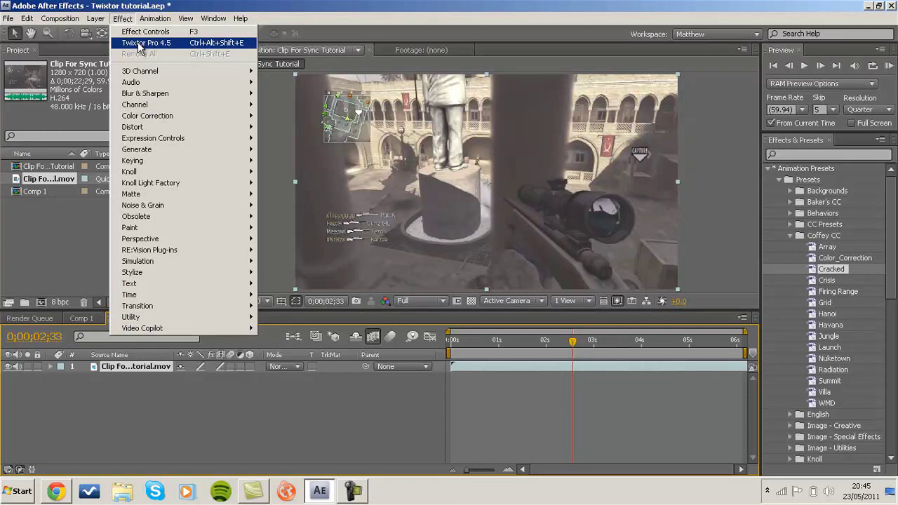
{"action": "left_click", "coordinate": [139, 44]}
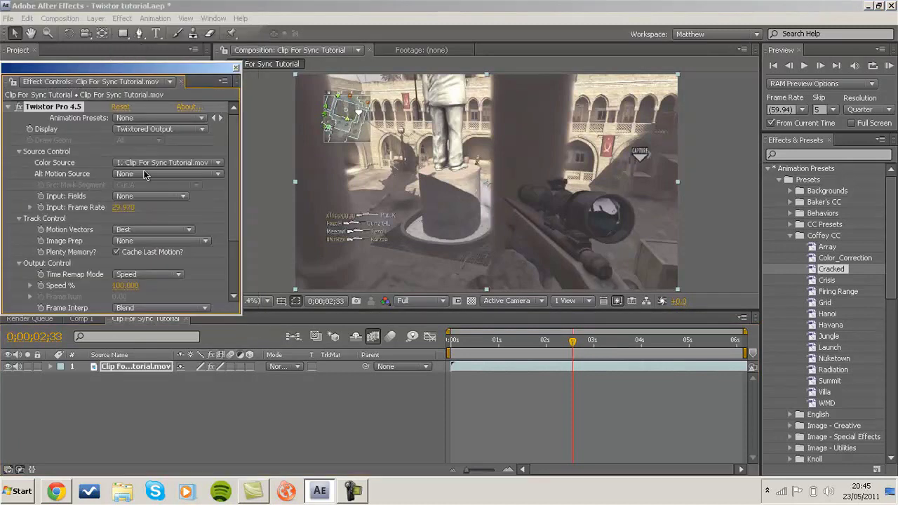
{"action": "left_click", "coordinate": [115, 70]}
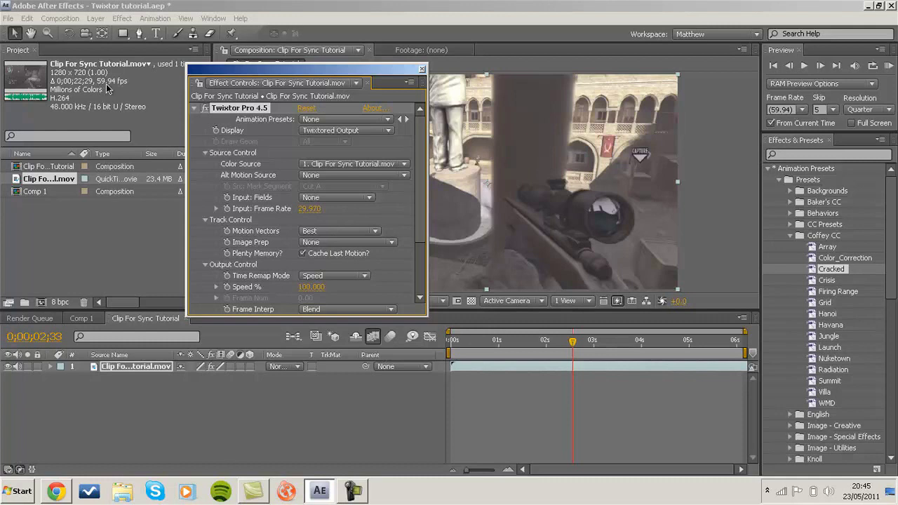
Step: Set Twixtor's Input: Frame Rate to 59.94
{"action": "left_click", "coordinate": [314, 209]}
{"action": "type", "text": "59.94"}
{"action": "key", "text": "Return"}
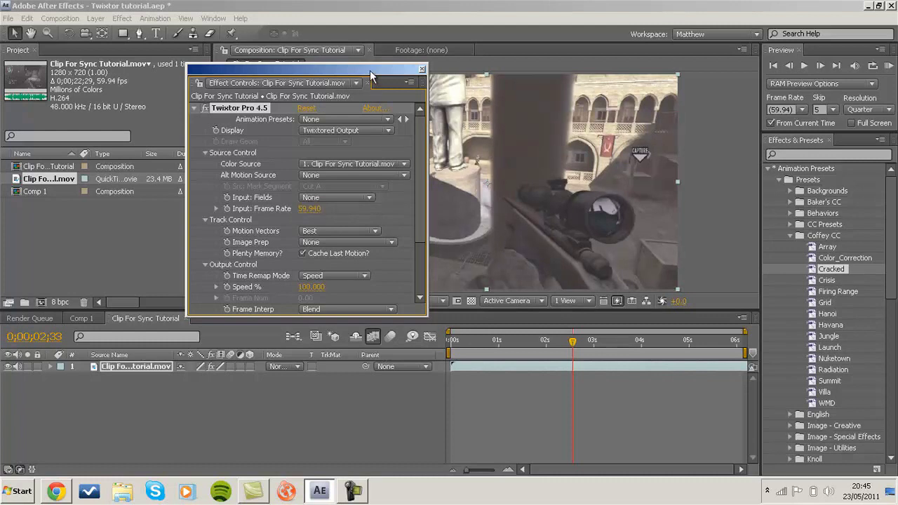
Step: Set the preview resolution to Quarter and move the effect settings panel off the video
{"action": "left_click", "coordinate": [443, 300]}
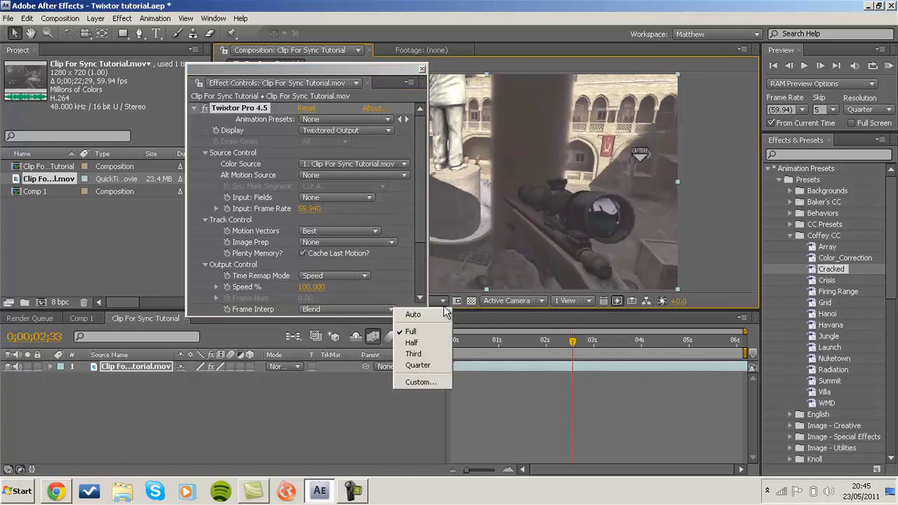
{"action": "left_click", "coordinate": [431, 363]}
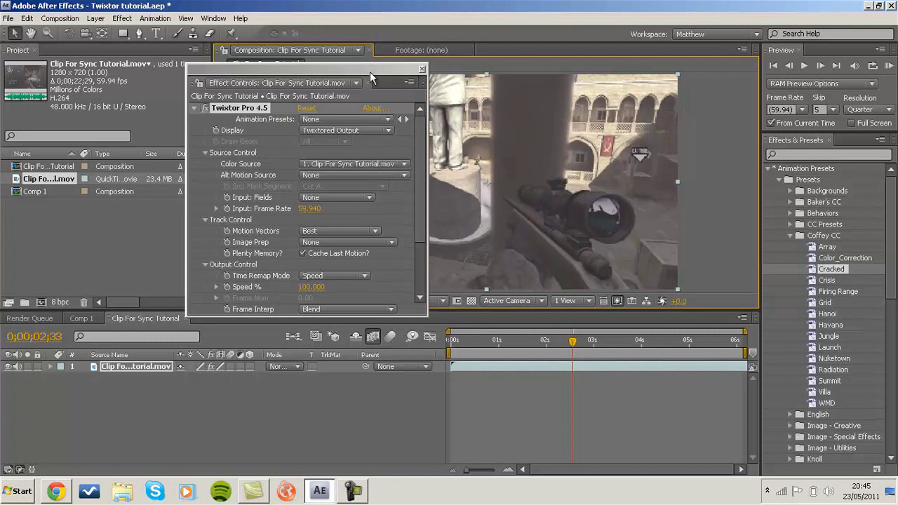
{"action": "left_click_drag", "start_coordinate": [369, 76], "coordinate": [183, 71]}
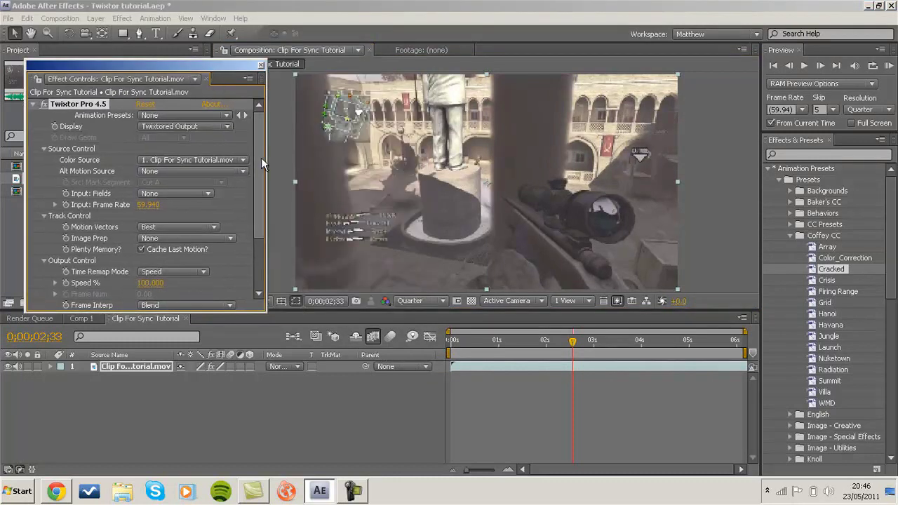
{"action": "left_click_drag", "start_coordinate": [258, 157], "coordinate": [263, 234]}
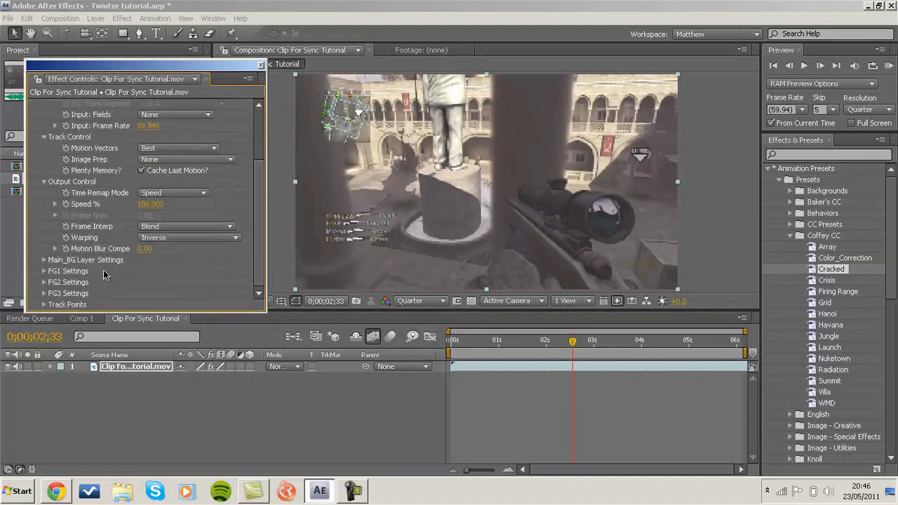
Step: Set Main_BG Sensitivity and FG1 Motion Sensitivity to 60
{"action": "left_click", "coordinate": [44, 260]}
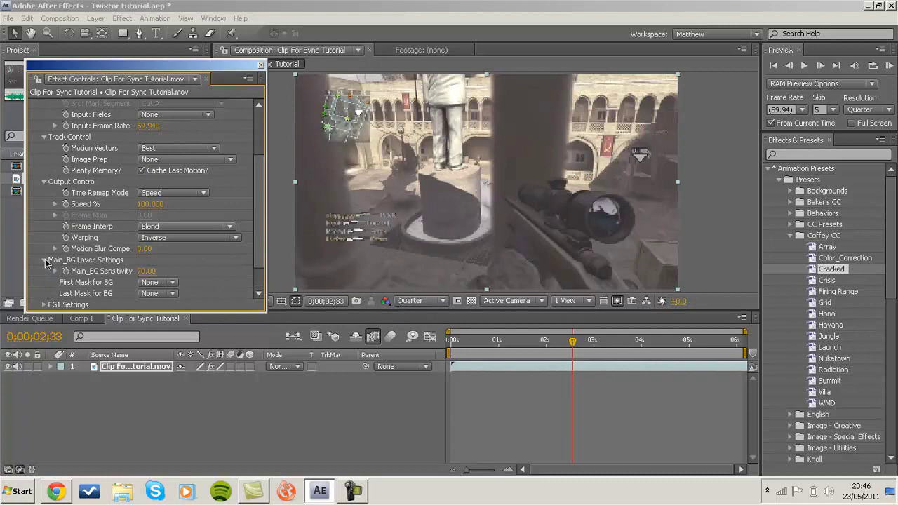
{"action": "left_click", "coordinate": [144, 271]}
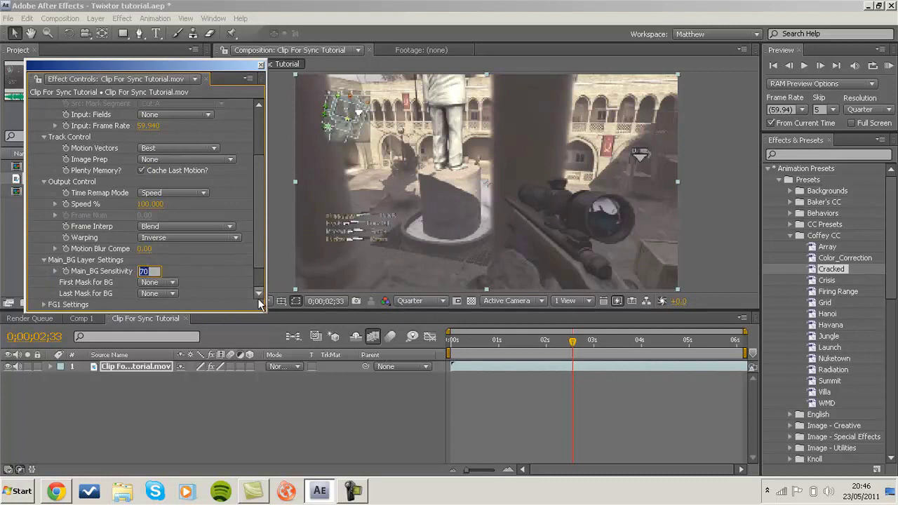
{"action": "type", "text": "60"}
{"action": "key", "text": "Return"}
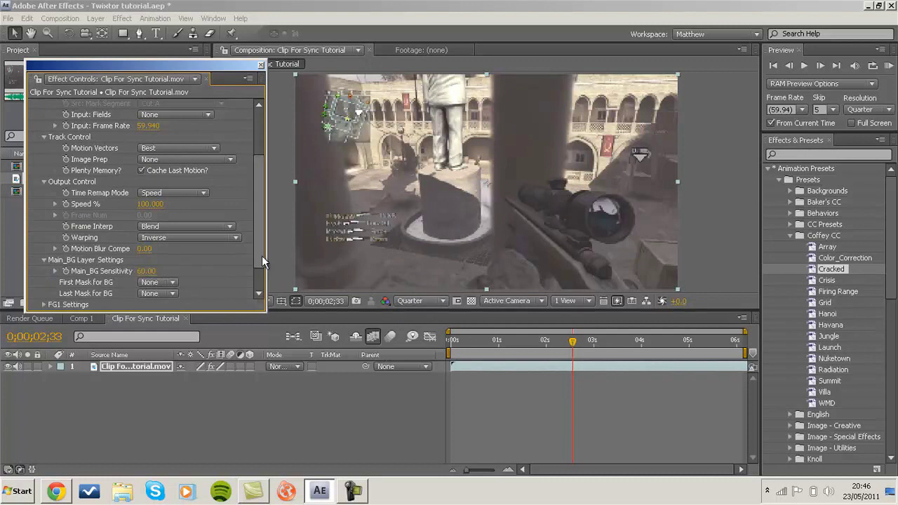
{"action": "scroll", "coordinate": [262, 299], "scroll_direction": "down", "scroll_amount": 1}
{"action": "scroll", "coordinate": [262, 298], "scroll_direction": "down", "scroll_amount": 3}
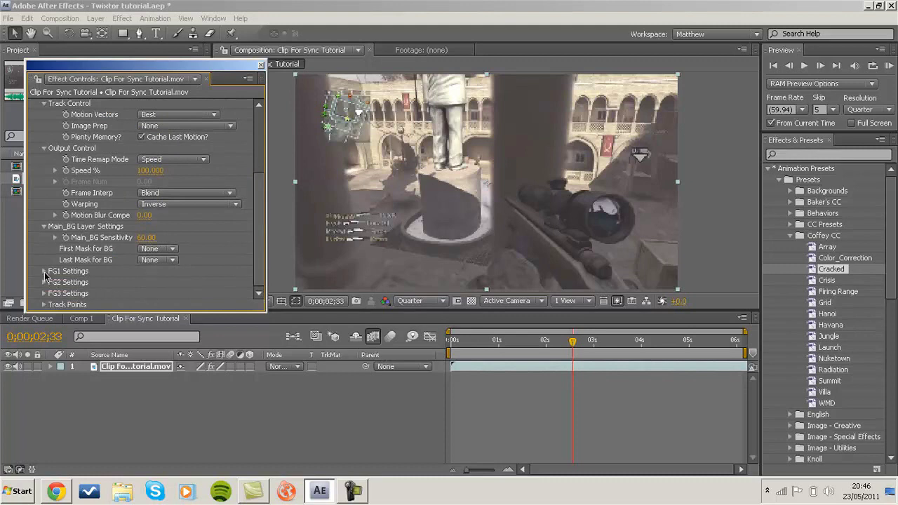
{"action": "left_click", "coordinate": [44, 270]}
{"action": "left_click", "coordinate": [145, 271]}
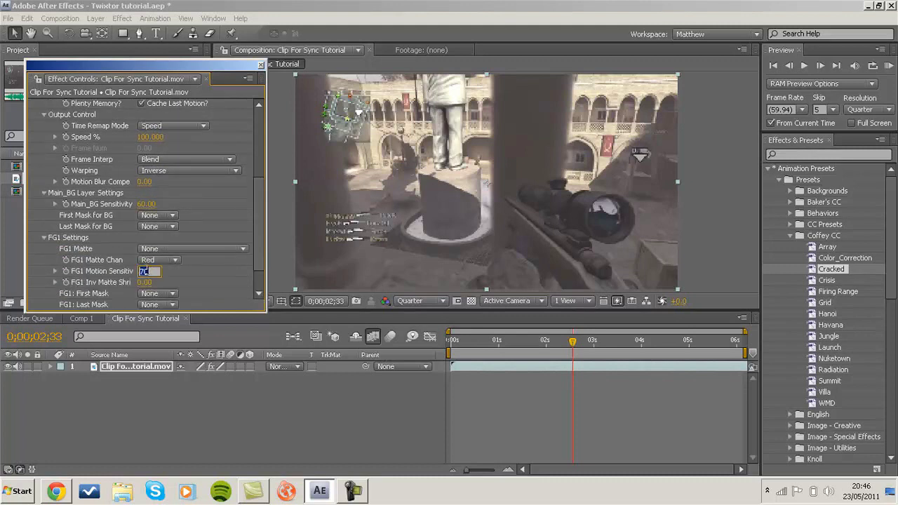
{"action": "type", "text": "60"}
{"action": "key", "text": "Return"}
Step: Set FG2 and FG3 Motion Sensitivity to 60
{"action": "scroll", "coordinate": [258, 289], "scroll_direction": "down", "scroll_amount": 3}
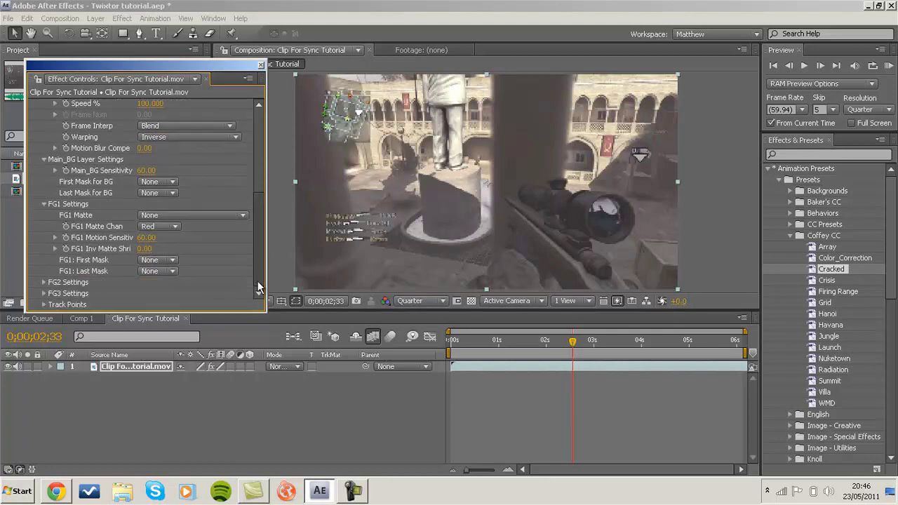
{"action": "left_click", "coordinate": [44, 283]}
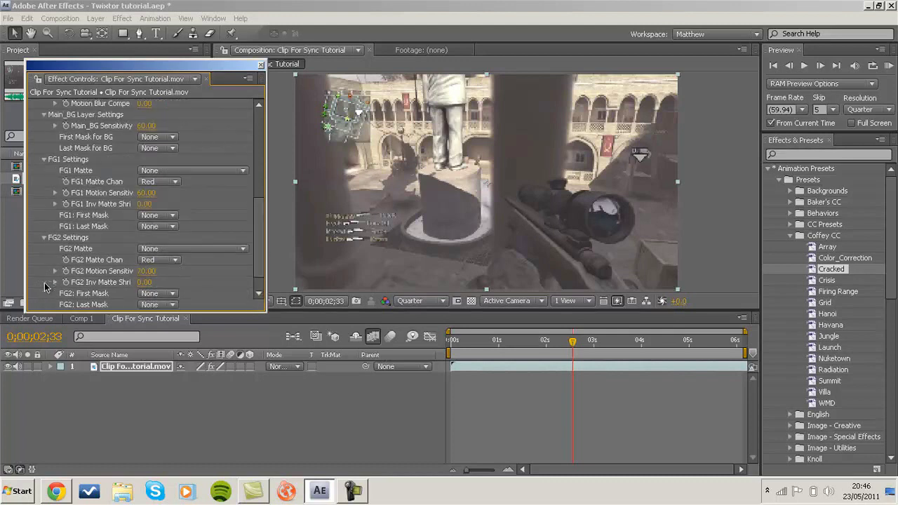
{"action": "left_click", "coordinate": [145, 271]}
{"action": "type", "text": "60"}
{"action": "key", "text": "Return"}
{"action": "scroll", "coordinate": [256, 284], "scroll_direction": "down", "scroll_amount": 2}
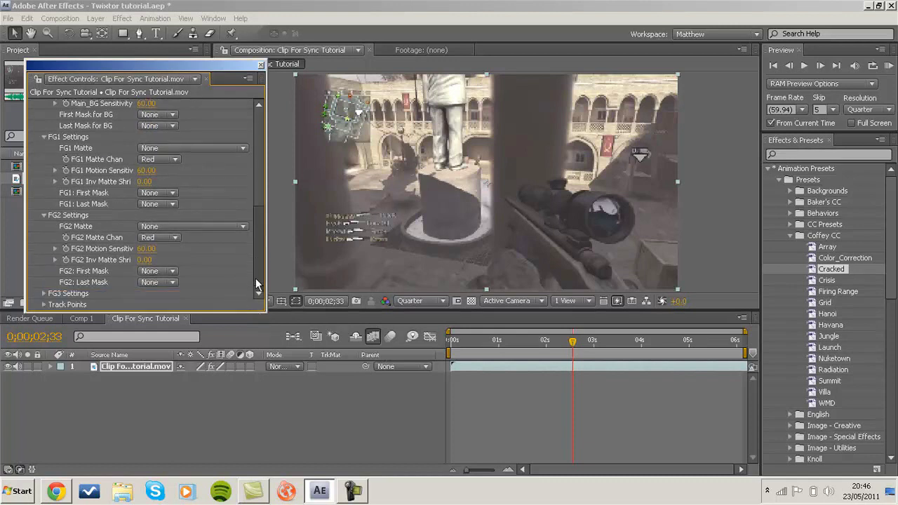
{"action": "left_click", "coordinate": [48, 294]}
{"action": "scroll", "coordinate": [47, 294], "scroll_direction": "down", "scroll_amount": 3}
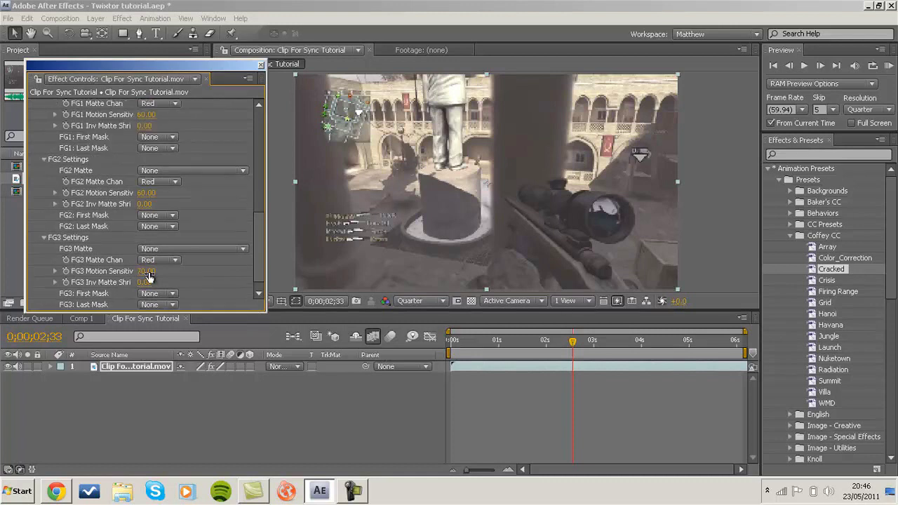
{"action": "left_click", "coordinate": [147, 274]}
{"action": "type", "text": "60"}
{"action": "key", "text": "Return"}
Step: Close the effect settings panel and reveal Twixtor's Output Control properties in the timeline
{"action": "left_click", "coordinate": [260, 64]}
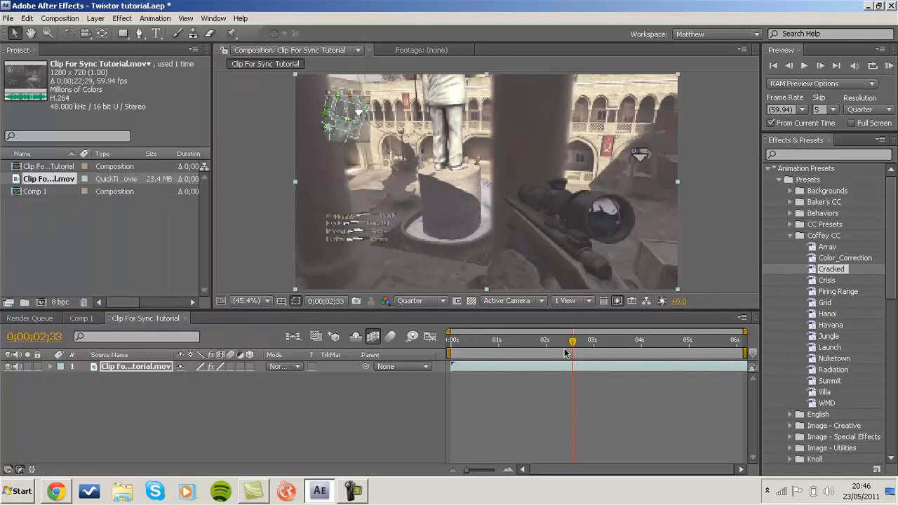
{"action": "left_click", "coordinate": [130, 366]}
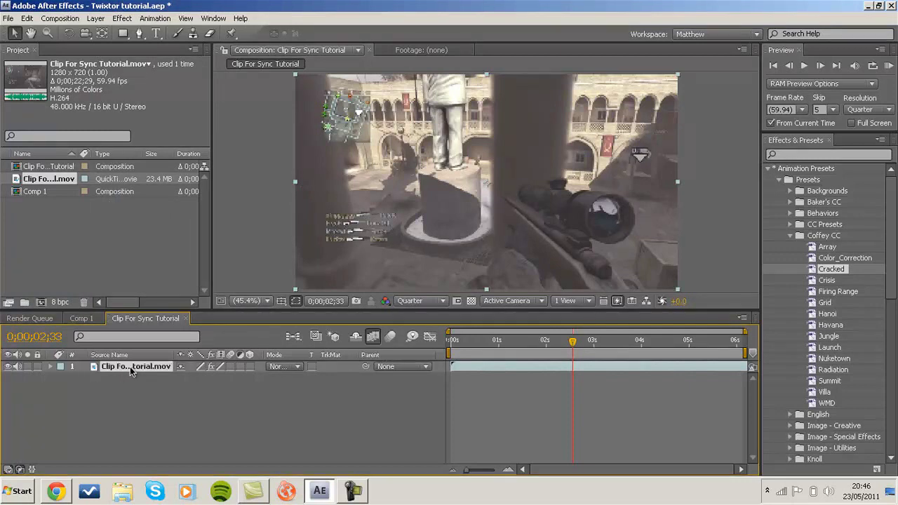
{"action": "left_click", "coordinate": [51, 366]}
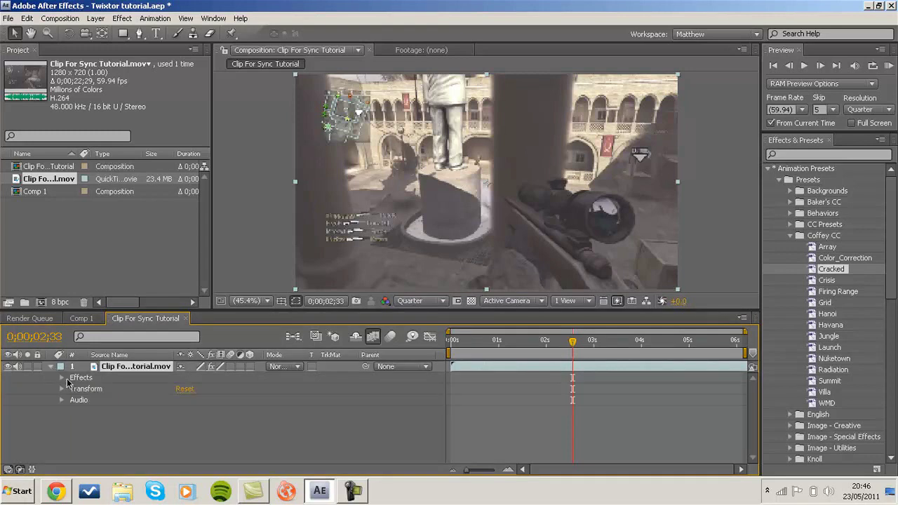
{"action": "left_click", "coordinate": [62, 378]}
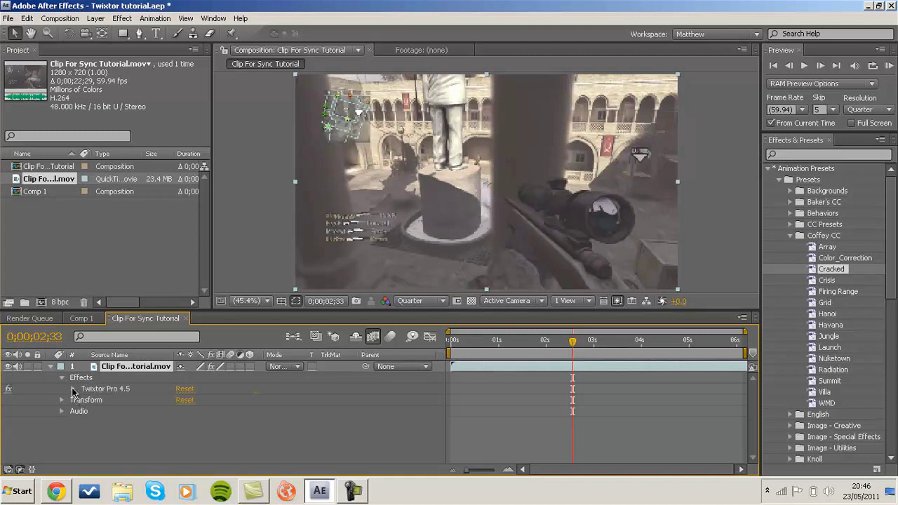
{"action": "left_click", "coordinate": [72, 388]}
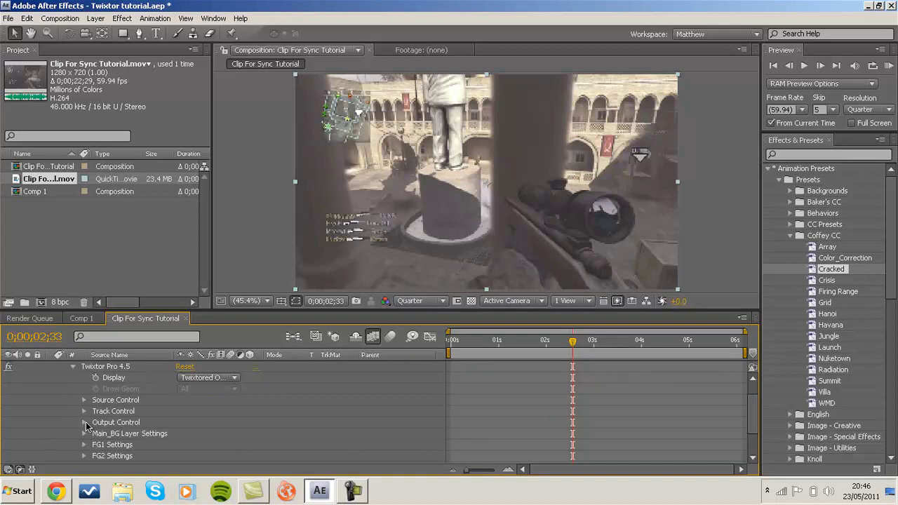
{"action": "left_click", "coordinate": [84, 421]}
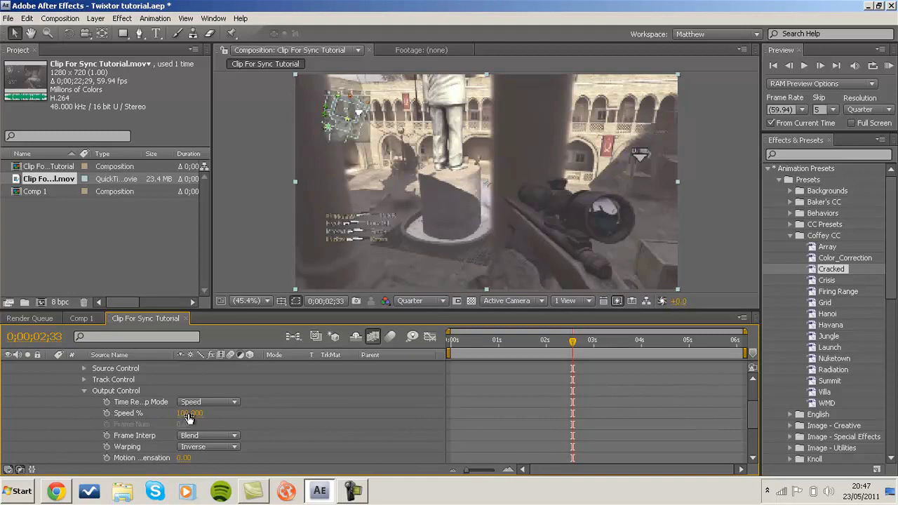
Step: Keyframe Speed % at 100 on 0;00;02;33 and 6 on 0;00;02;34
{"action": "left_click", "coordinate": [107, 413]}
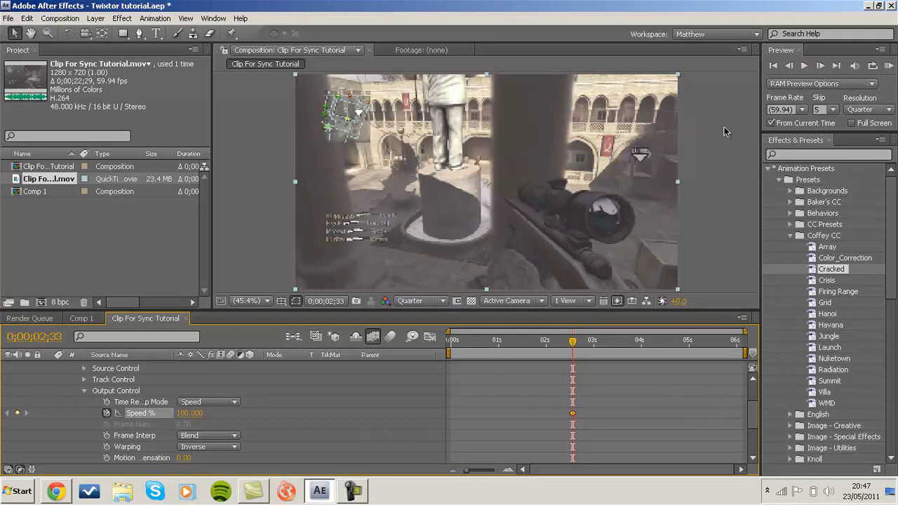
{"action": "left_click", "coordinate": [822, 66]}
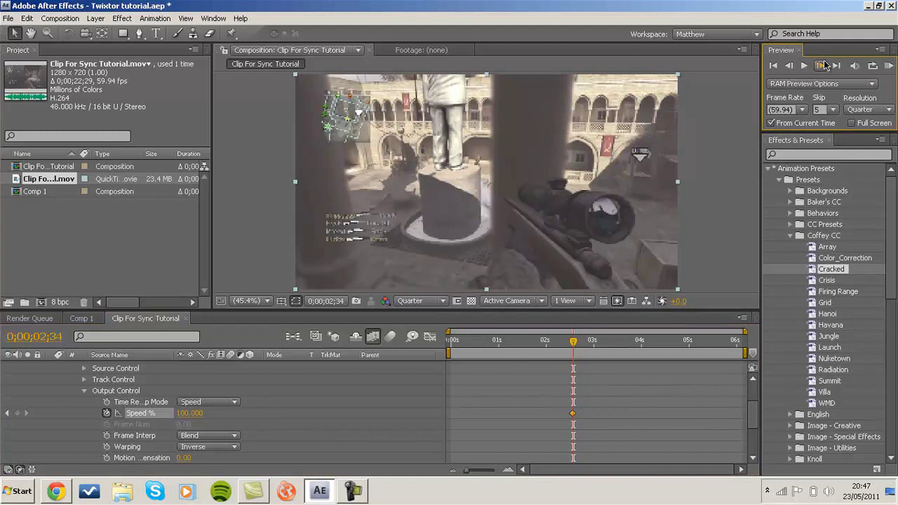
{"action": "left_click", "coordinate": [181, 418]}
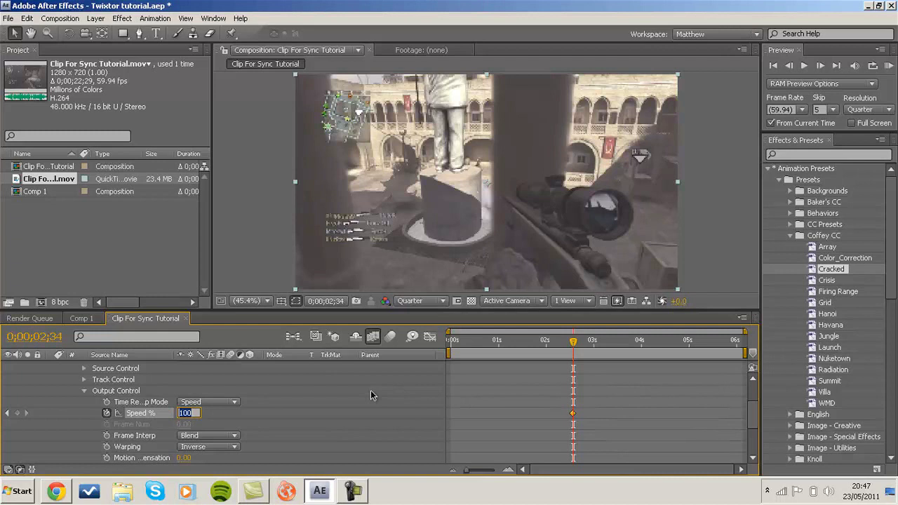
{"action": "type", "text": "6"}
{"action": "key", "text": "Return"}
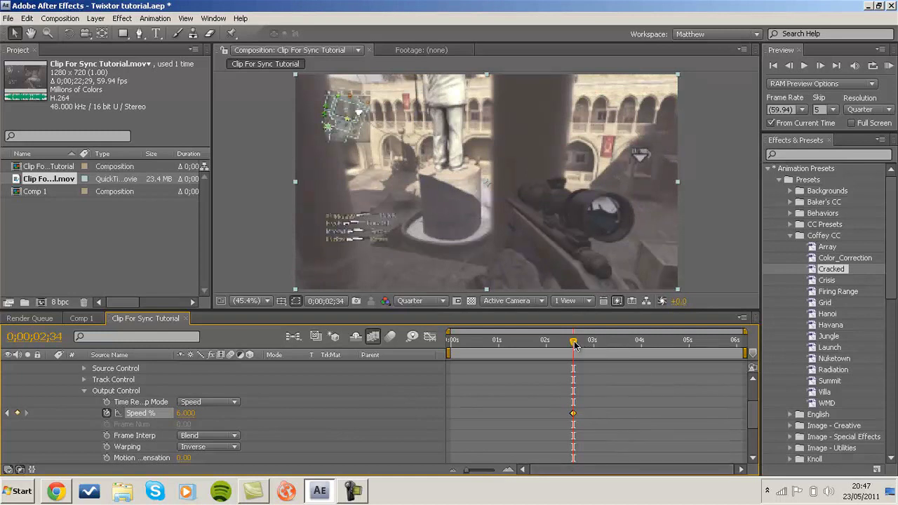
Step: Add a Speed % keyframe holding 6 at 0;00;05;04
{"action": "left_click_drag", "start_coordinate": [574, 344], "coordinate": [622, 351]}
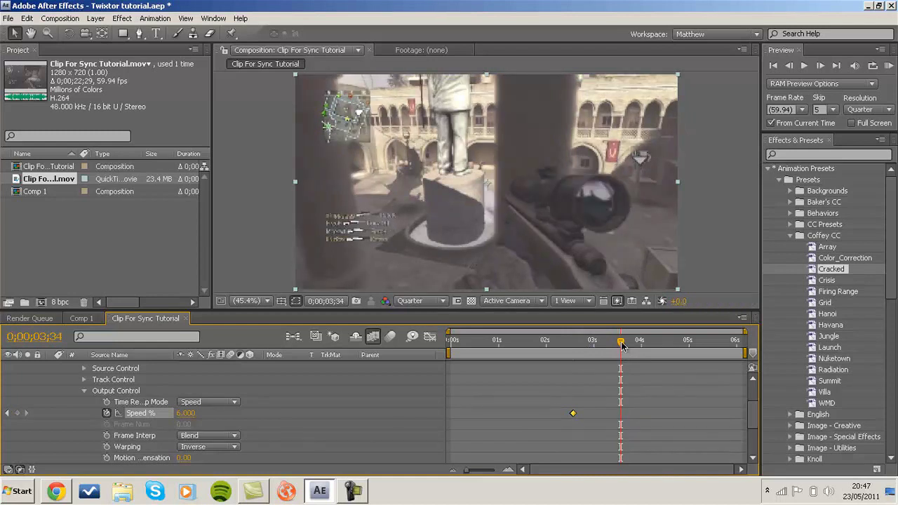
{"action": "left_click_drag", "start_coordinate": [620, 343], "coordinate": [642, 341]}
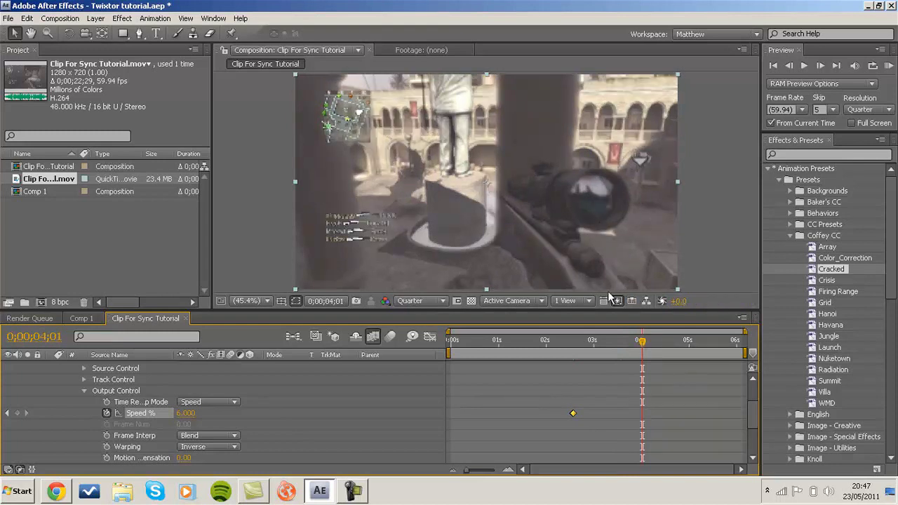
{"action": "left_click_drag", "start_coordinate": [646, 346], "coordinate": [716, 350]}
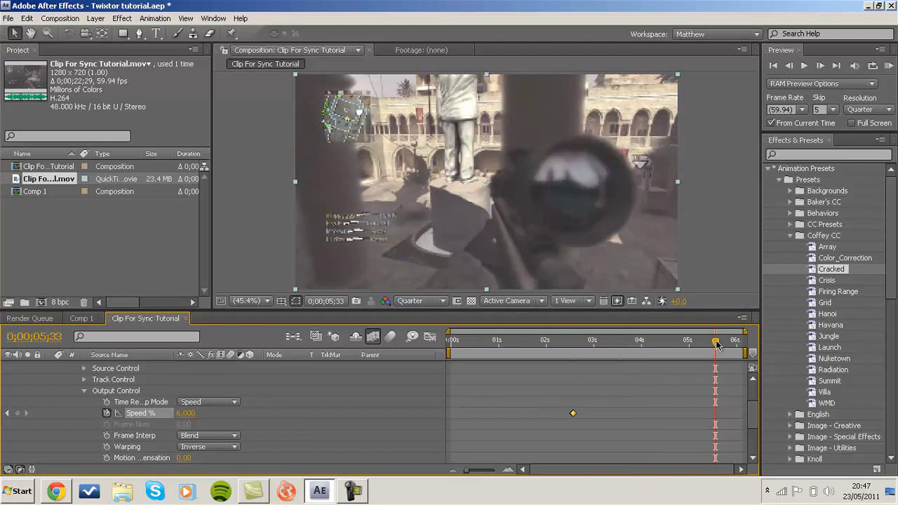
{"action": "left_click_drag", "start_coordinate": [716, 344], "coordinate": [693, 343]}
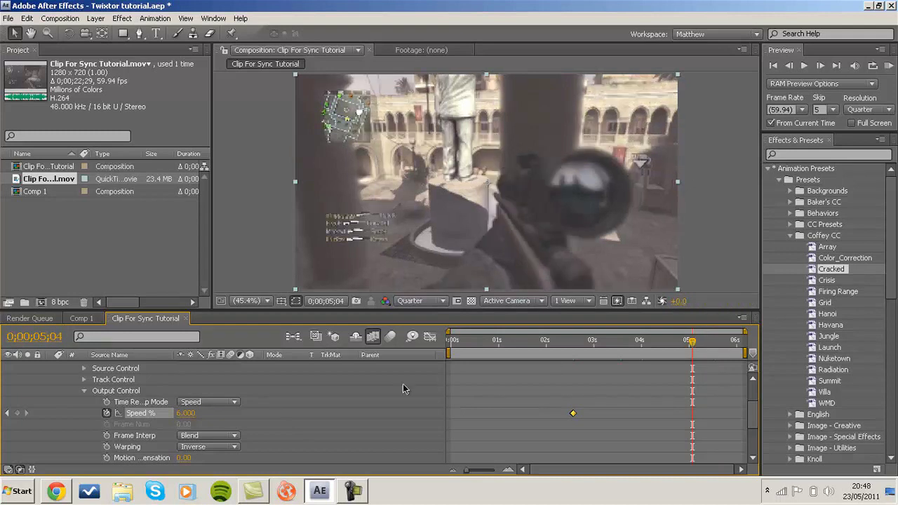
{"action": "left_click", "coordinate": [18, 414]}
Step: Set Speed % back to 100 at 0;00;05;05
{"action": "key", "text": "Page_Down"}
{"action": "key", "text": "Page_Down"}
{"action": "key", "text": "Page_Down"}
{"action": "key", "text": "Page_Down"}
{"action": "key", "text": "Page_Down"}
{"action": "key", "text": "Page_Up"}
{"action": "key", "text": "Page_Up"}
{"action": "key", "text": "Page_Up"}
{"action": "key", "text": "Page_Up"}
{"action": "key", "text": "Page_Up"}
{"action": "left_click", "coordinate": [820, 66]}
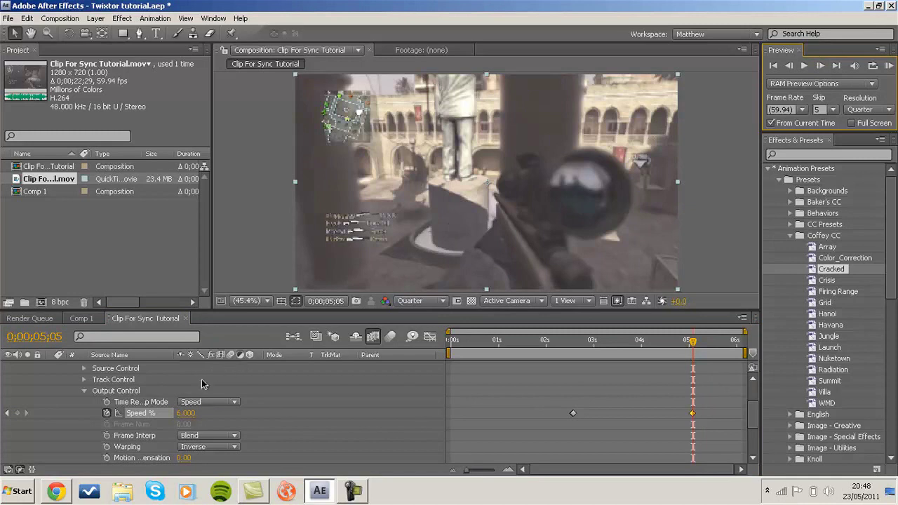
{"action": "left_click", "coordinate": [180, 413]}
{"action": "type", "text": "100"}
{"action": "key", "text": "Return"}
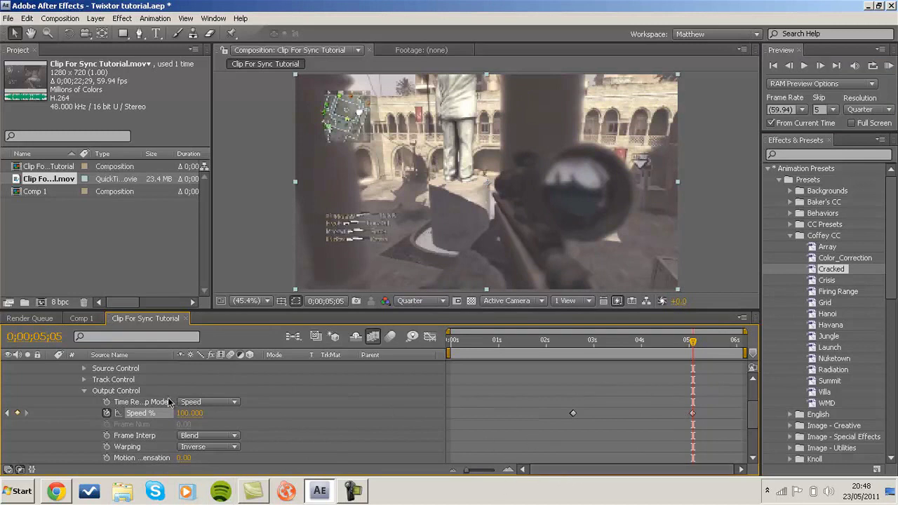
Step: Collapse the Output Control, Twixtor, Effects and layer property groups in the timeline
{"action": "left_click", "coordinate": [82, 391]}
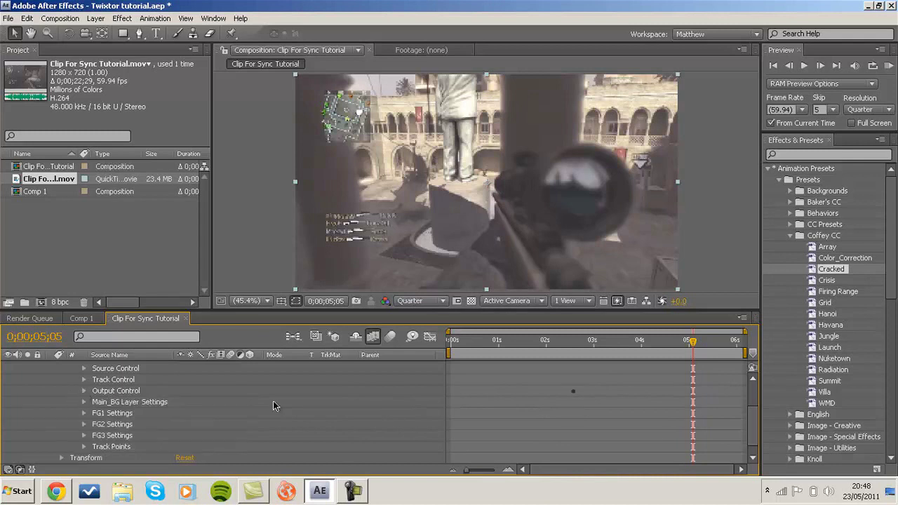
{"action": "left_click_drag", "start_coordinate": [758, 417], "coordinate": [754, 381]}
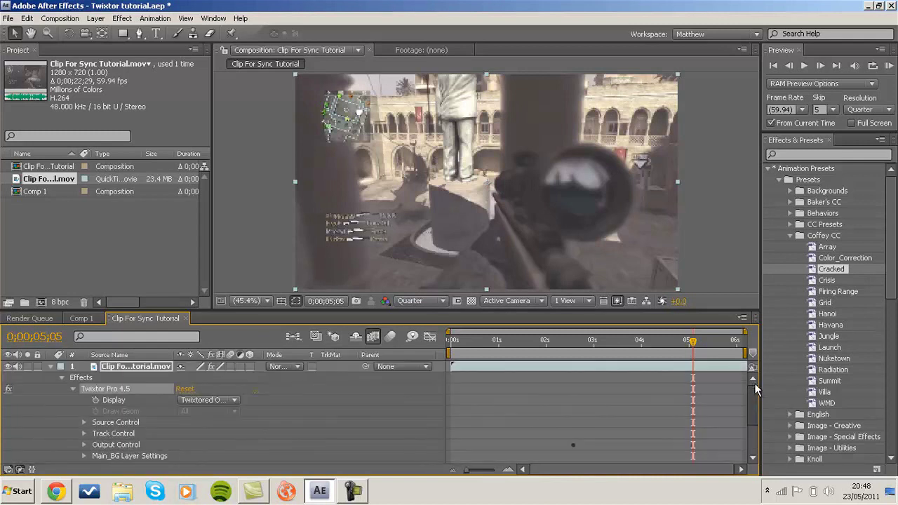
{"action": "left_click", "coordinate": [74, 386]}
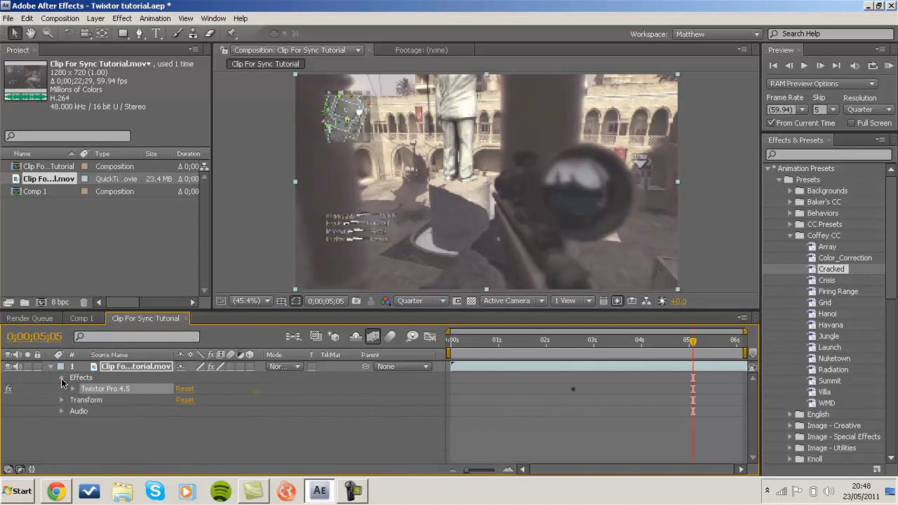
{"action": "left_click", "coordinate": [61, 378]}
{"action": "left_click", "coordinate": [50, 367]}
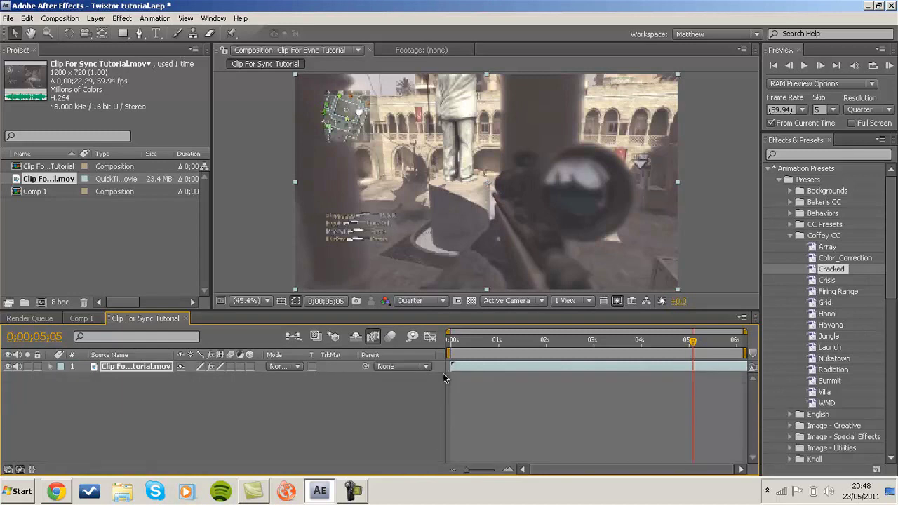
Step: Open Composition Settings for 'Clip For Sync Tutorial' and select the Duration field
{"action": "right_click", "coordinate": [582, 440]}
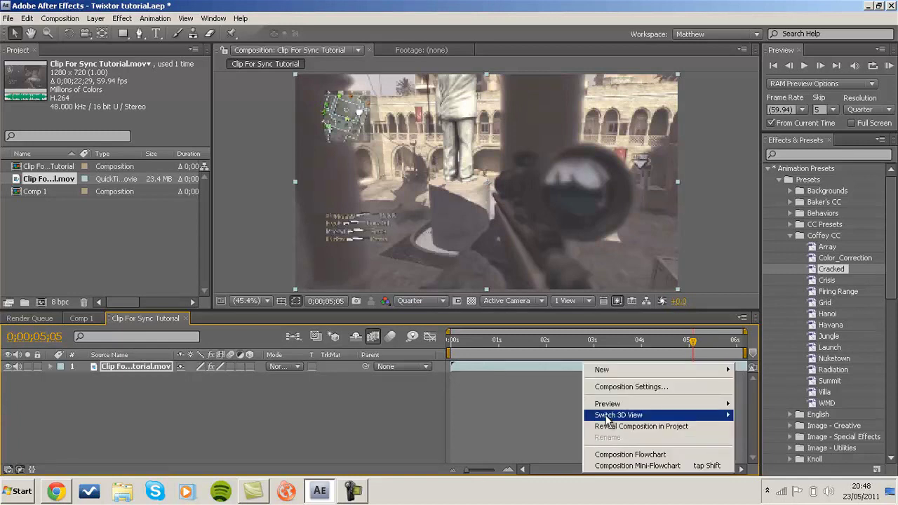
{"action": "left_click", "coordinate": [615, 387]}
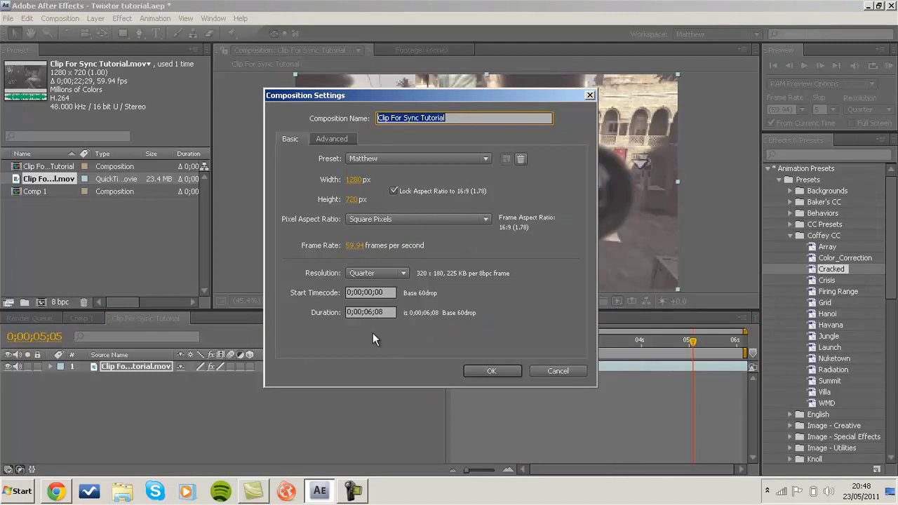
{"action": "left_click", "coordinate": [369, 312]}
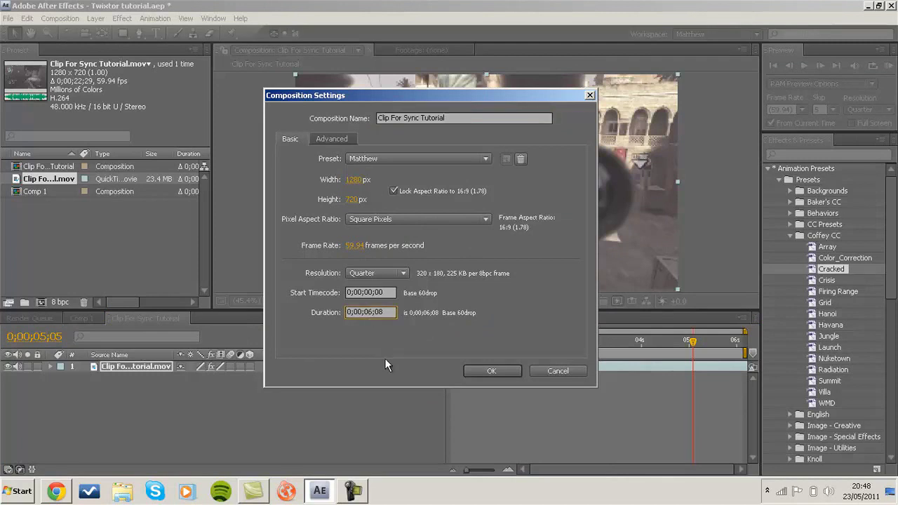
Step: Confirm the 16-second duration, zoom the timeline out to 0–16 s, and return to 0;00;05;03
{"action": "key", "text": "Return"}
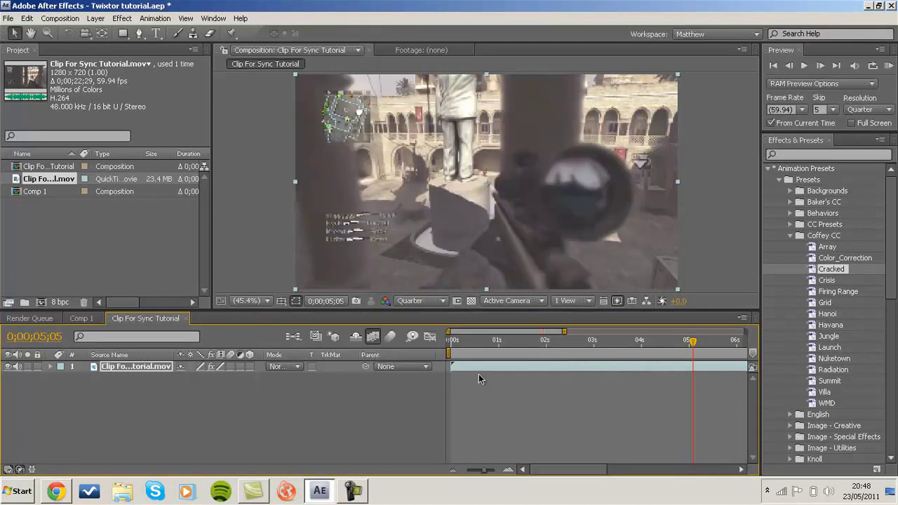
{"action": "left_click_drag", "start_coordinate": [485, 471], "coordinate": [464, 472]}
{"action": "left_click", "coordinate": [661, 342]}
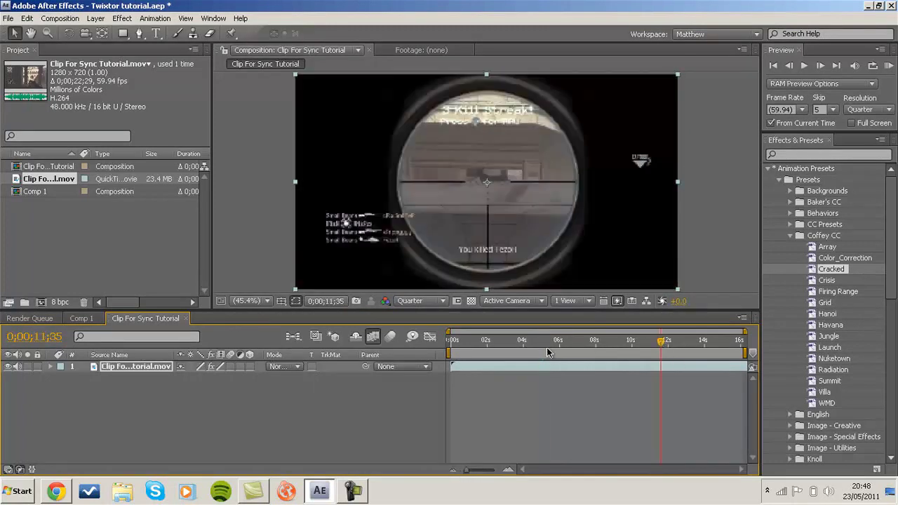
{"action": "left_click", "coordinate": [542, 341]}
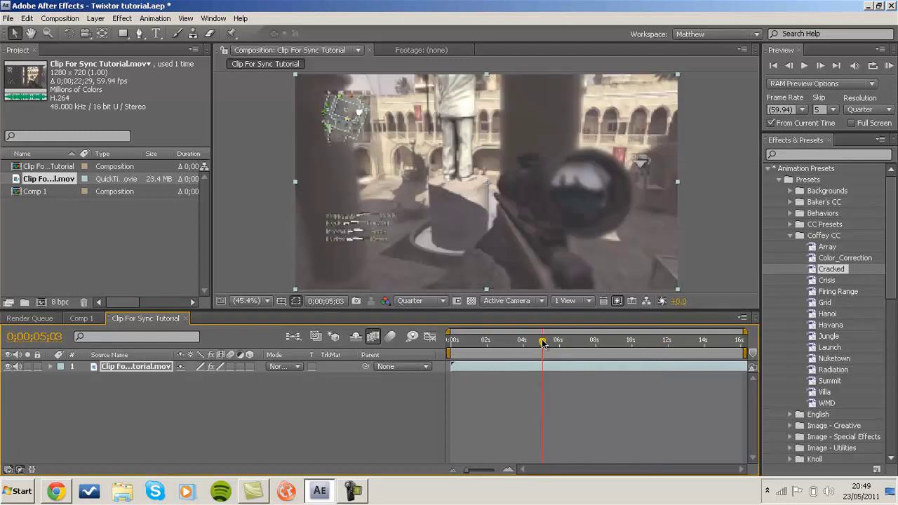
Step: Enable Time Remapping on the gameplay clip layer
{"action": "right_click", "coordinate": [586, 364]}
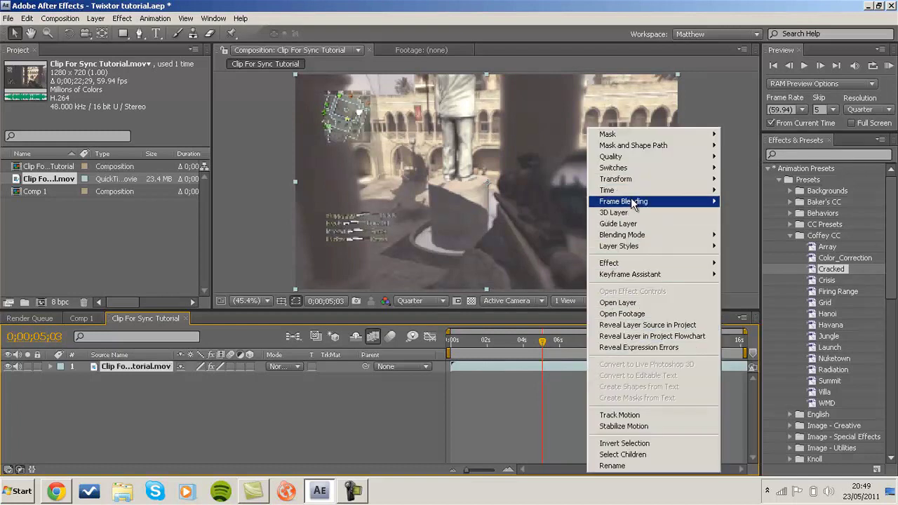
{"action": "mouse_move", "coordinate": [701, 190]}
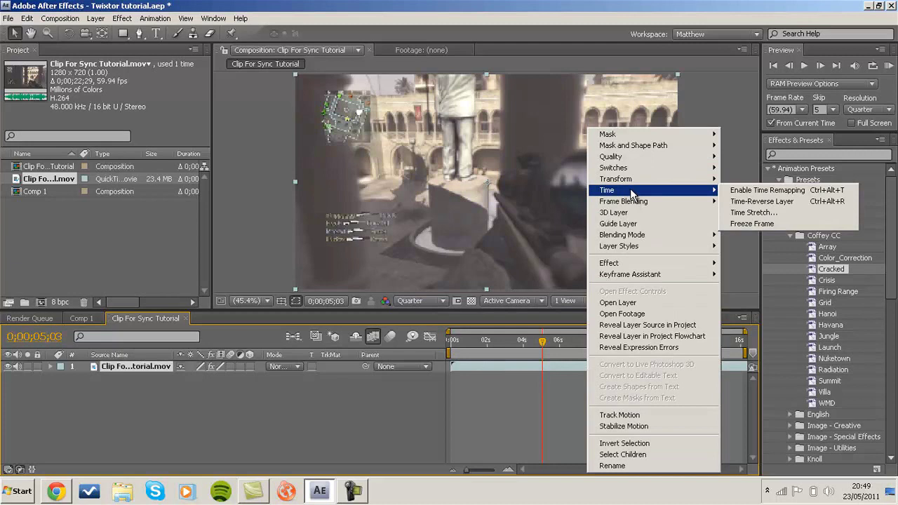
{"action": "left_click", "coordinate": [745, 191]}
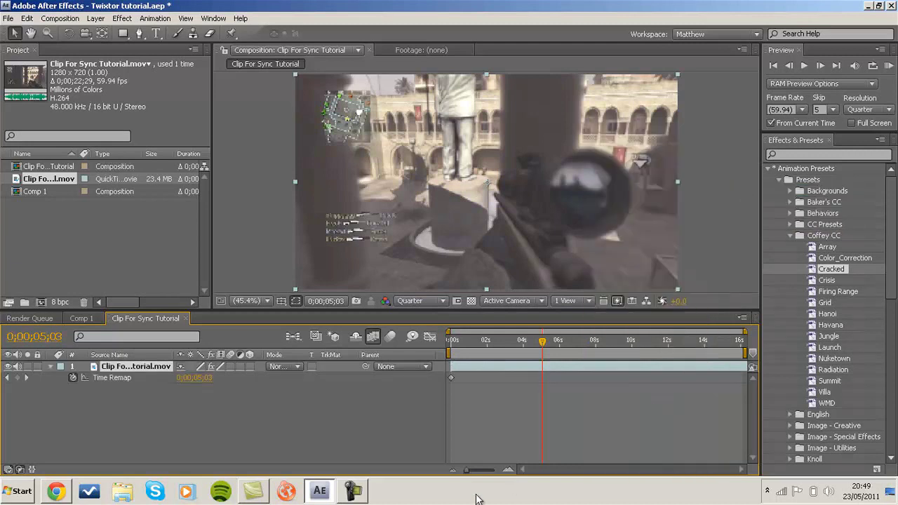
Step: Lengthen the composition duration beyond 0;00;16;08 in Composition Settings
{"action": "right_click", "coordinate": [487, 440]}
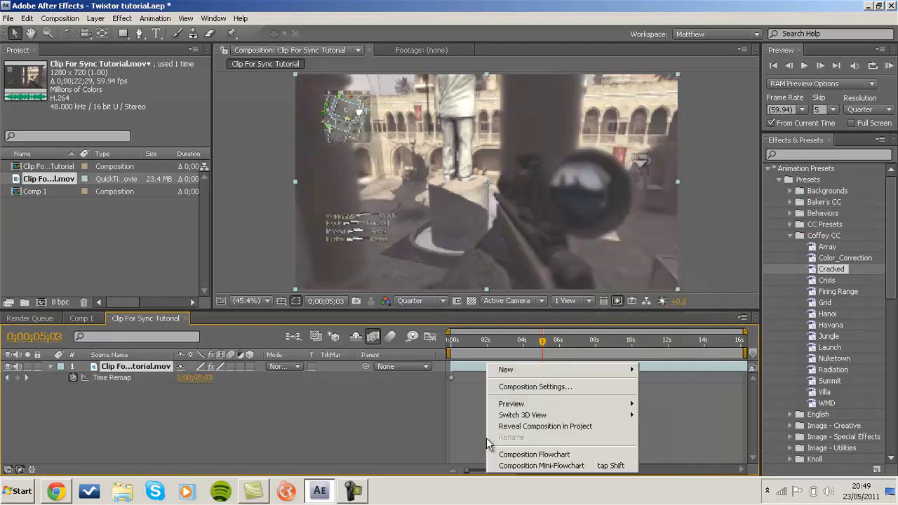
{"action": "left_click", "coordinate": [531, 386]}
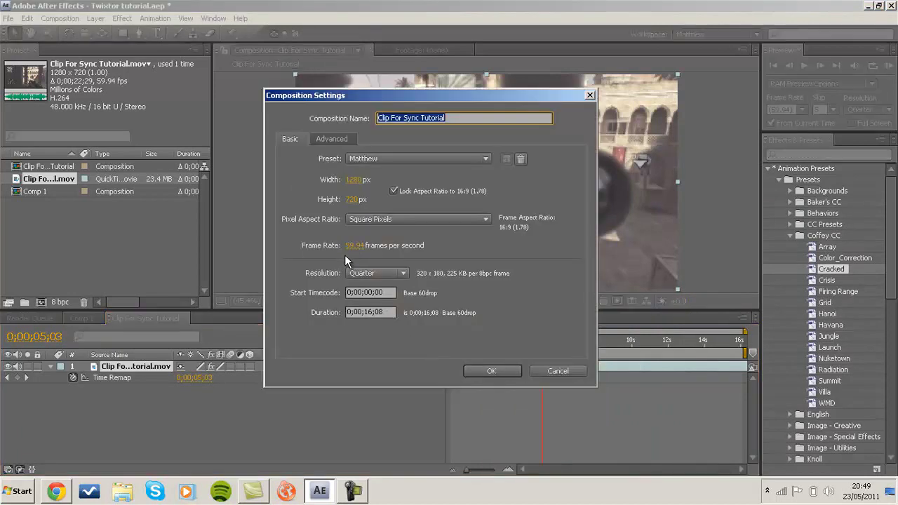
{"action": "left_click", "coordinate": [362, 312]}
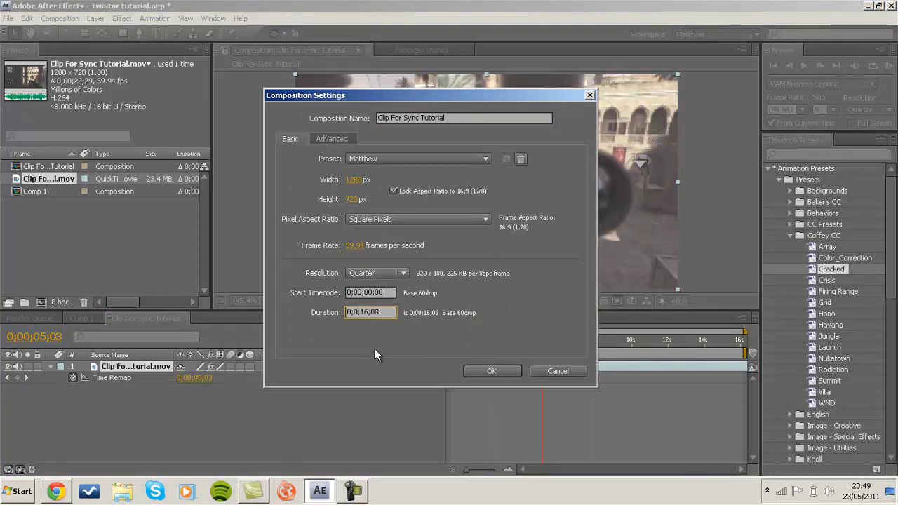
{"action": "key", "text": "Return"}
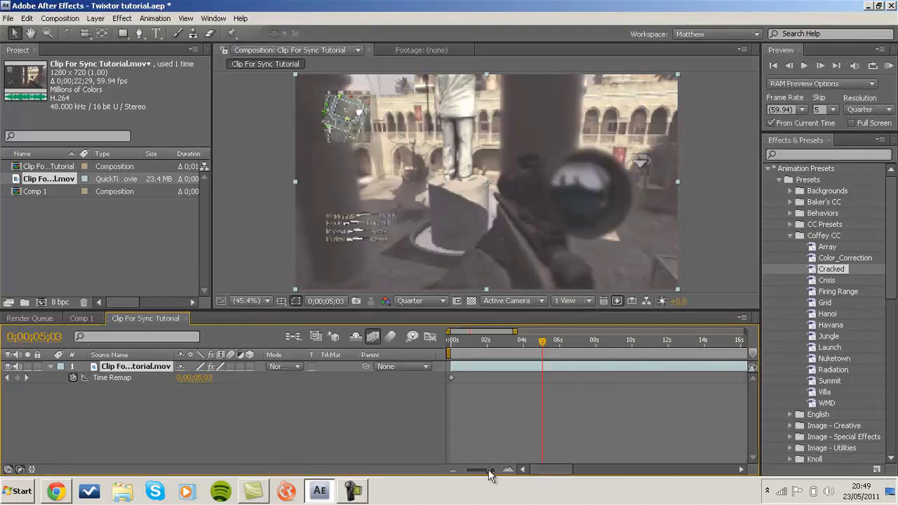
Step: Drag the clip layer's out-point past its last Time Remap keyframe to about 30 seconds, then scrub back
{"action": "left_click_drag", "start_coordinate": [489, 469], "coordinate": [456, 468]}
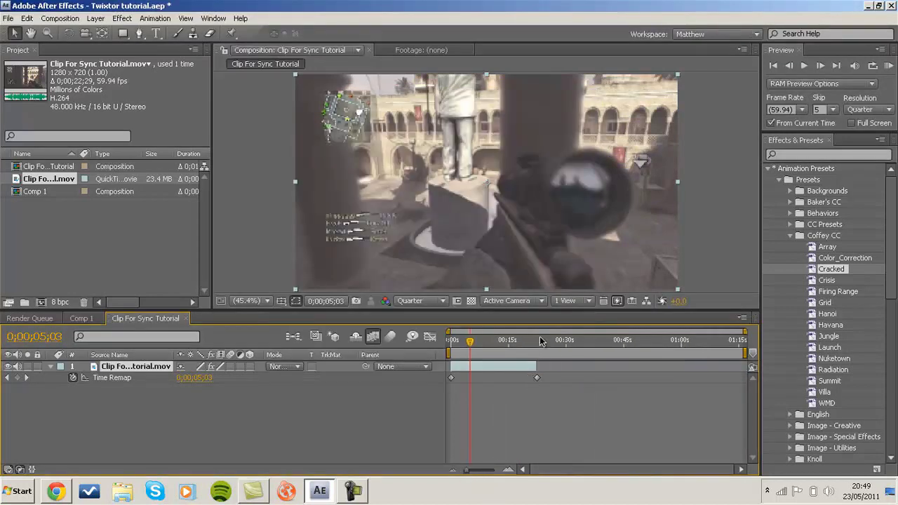
{"action": "left_click_drag", "start_coordinate": [533, 341], "coordinate": [536, 341]}
{"action": "left_click", "coordinate": [535, 342]}
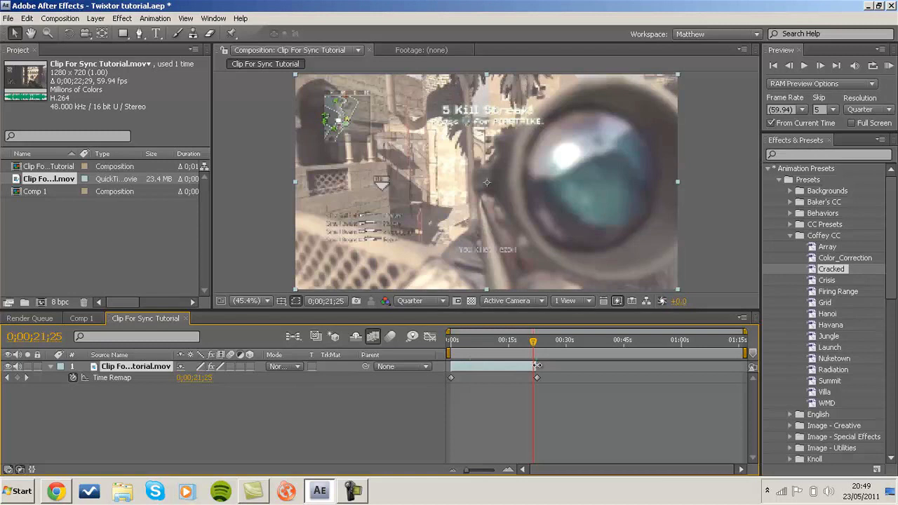
{"action": "left_click_drag", "start_coordinate": [536, 366], "coordinate": [565, 366]}
{"action": "left_click", "coordinate": [557, 343]}
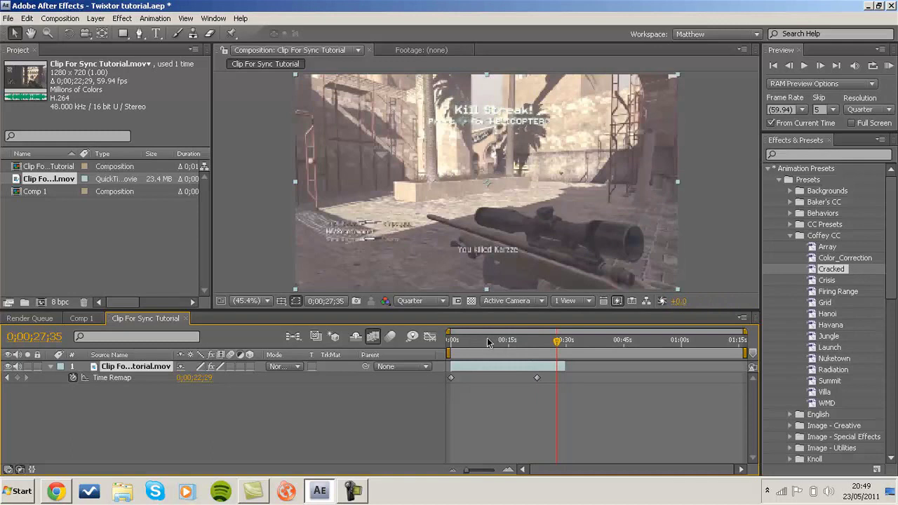
{"action": "left_click_drag", "start_coordinate": [482, 344], "coordinate": [485, 342]}
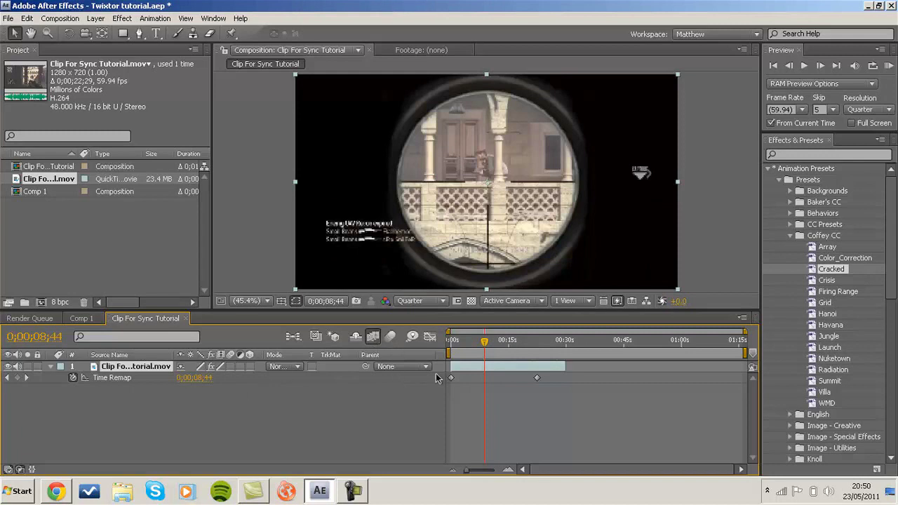
{"action": "right_click", "coordinate": [480, 368]}
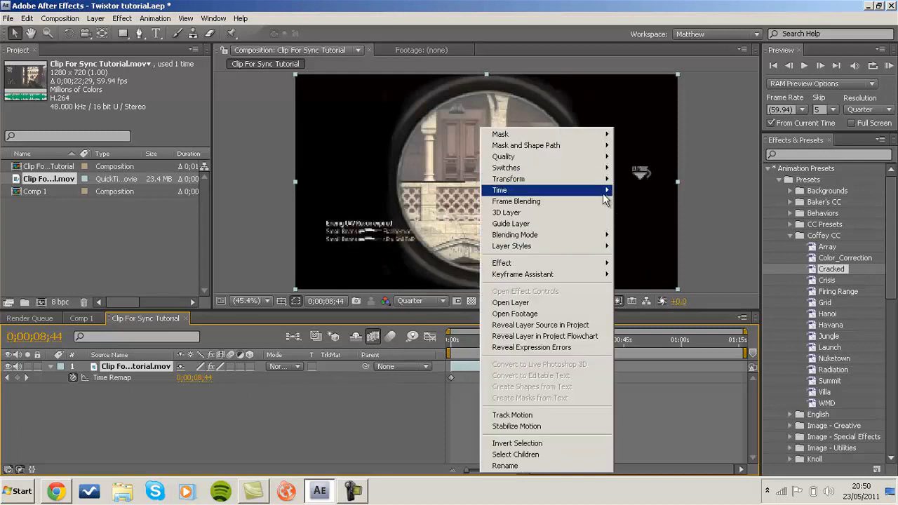
{"action": "mouse_move", "coordinate": [597, 201]}
{"action": "mouse_move", "coordinate": [540, 263]}
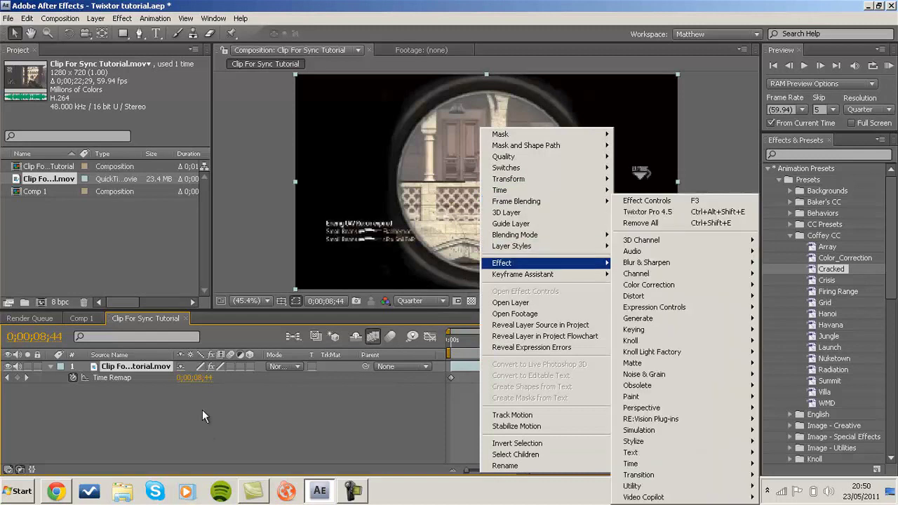
{"action": "left_click", "coordinate": [227, 405]}
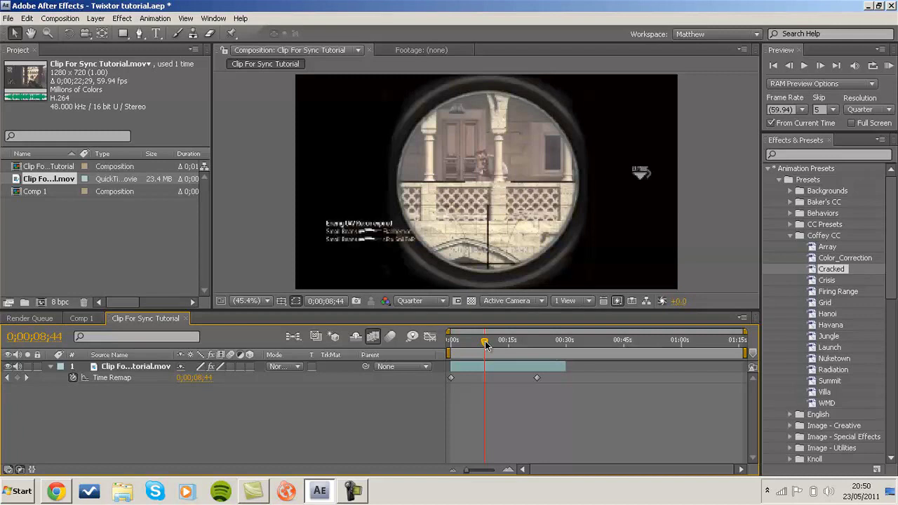
Step: Scrub the playhead back to 0;00;06;51, then switch to the separate video app showing the gameplay
{"action": "left_click_drag", "start_coordinate": [486, 344], "coordinate": [478, 345]}
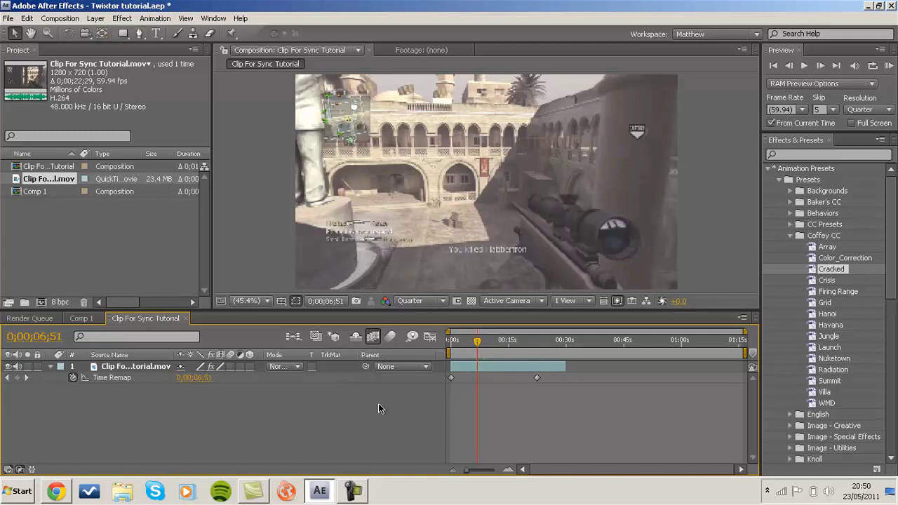
{"action": "left_click", "coordinate": [351, 493]}
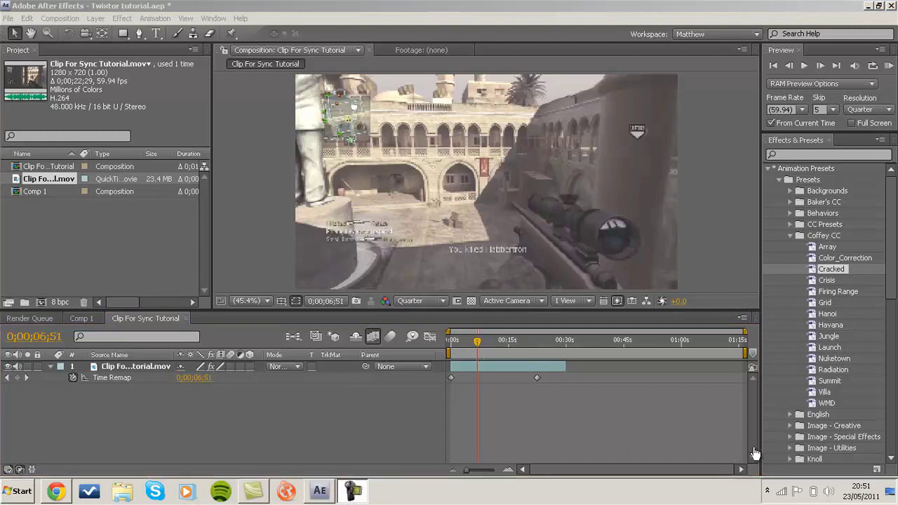